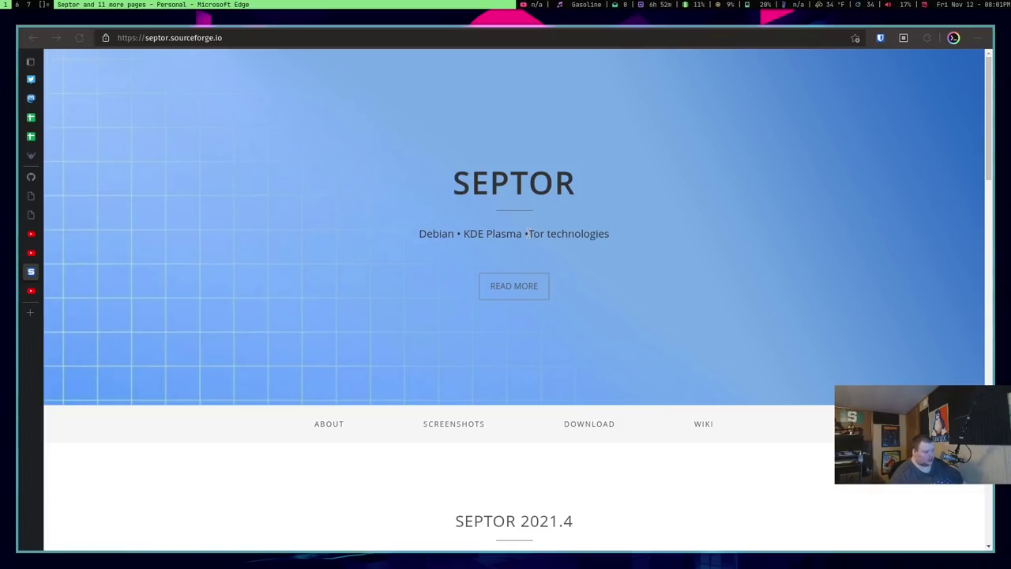
Read the Septor site's about section and the wiki page on Tor (anonymity network), and return to the wiki home.
{"action": "left_click", "coordinate": [514, 286]}
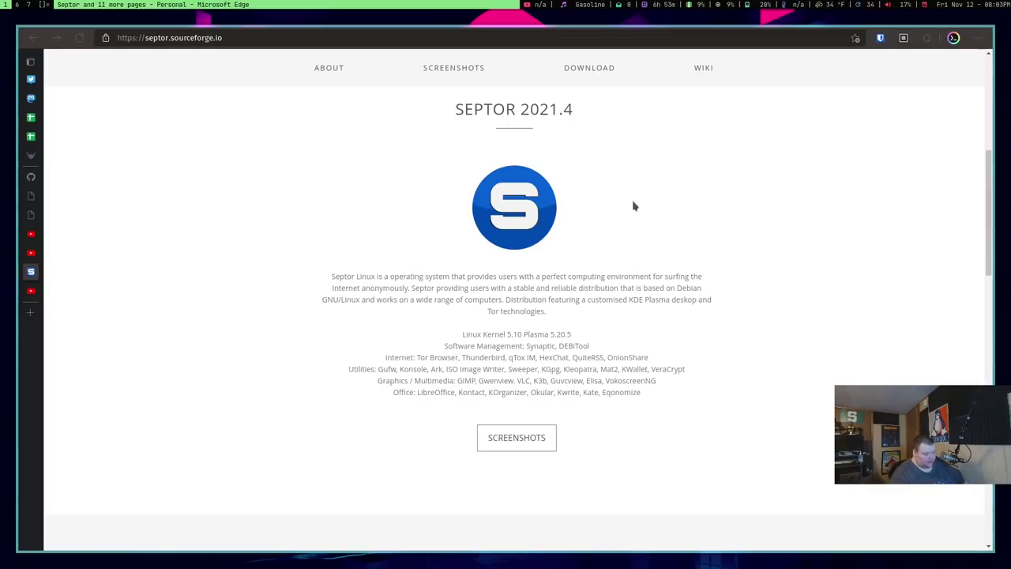
{"action": "left_click", "coordinate": [702, 70]}
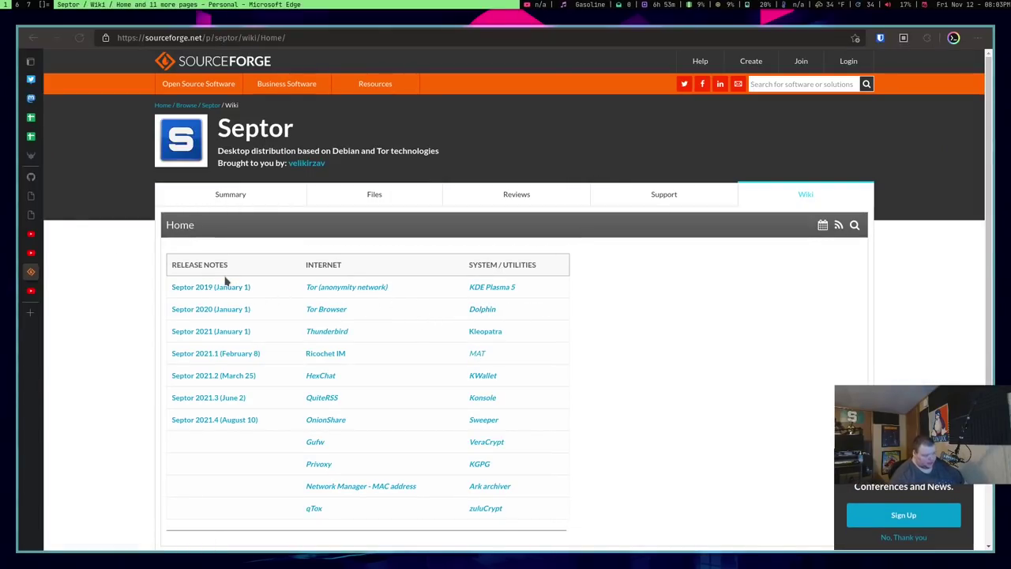
{"action": "left_click", "coordinate": [333, 291]}
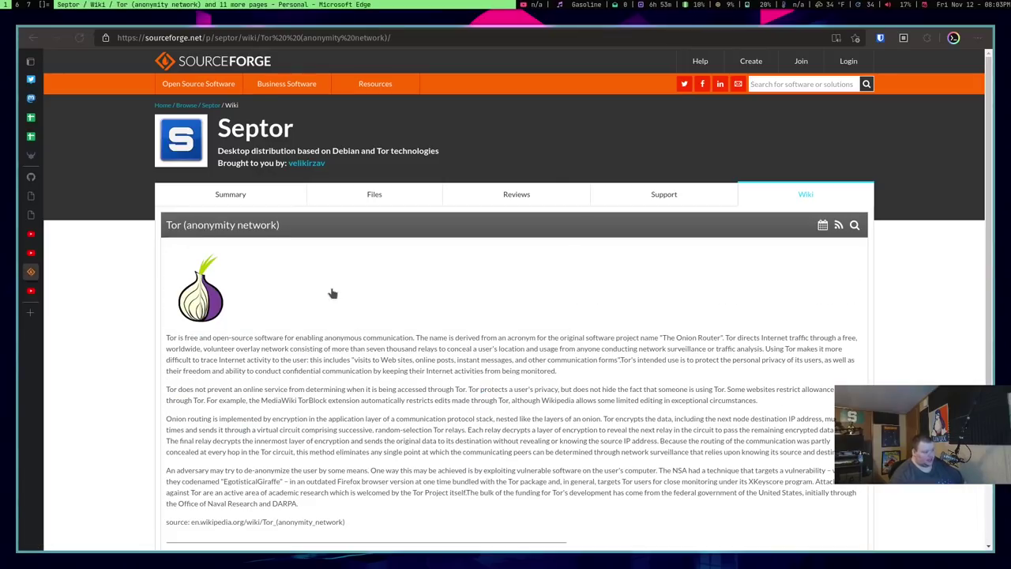
{"action": "key", "text": "alt+Left"}
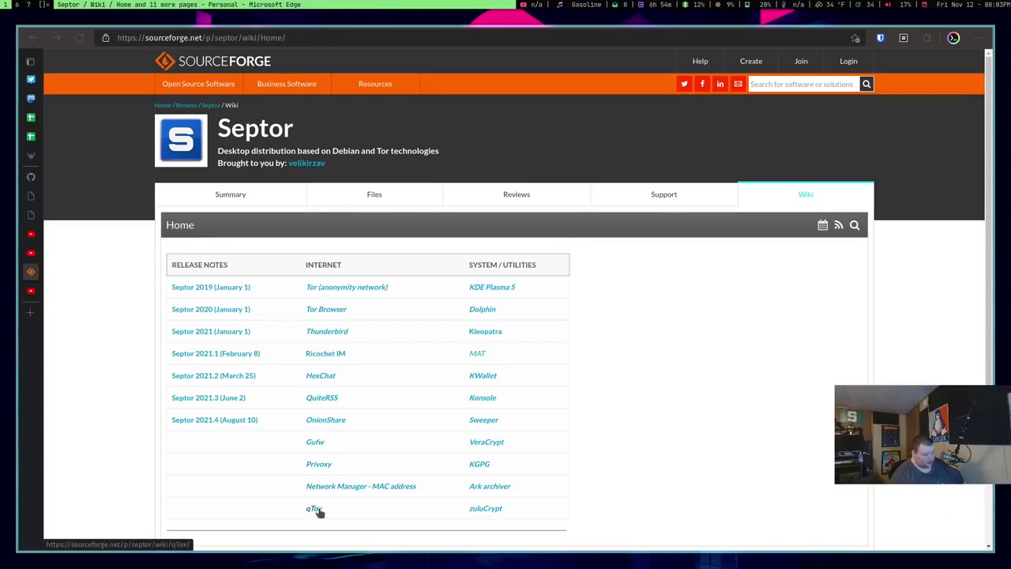
Look over the wiki's KDE Plasma 5 page and return to the wiki home.
{"action": "left_click", "coordinate": [492, 288]}
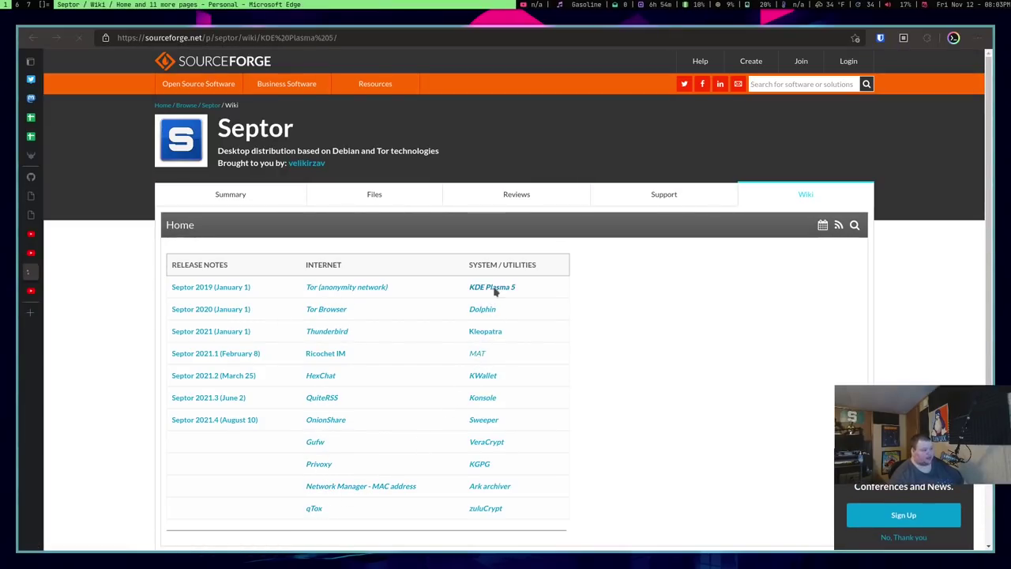
{"action": "scroll", "coordinate": [268, 261], "scroll_direction": "down", "scroll_amount": 3}
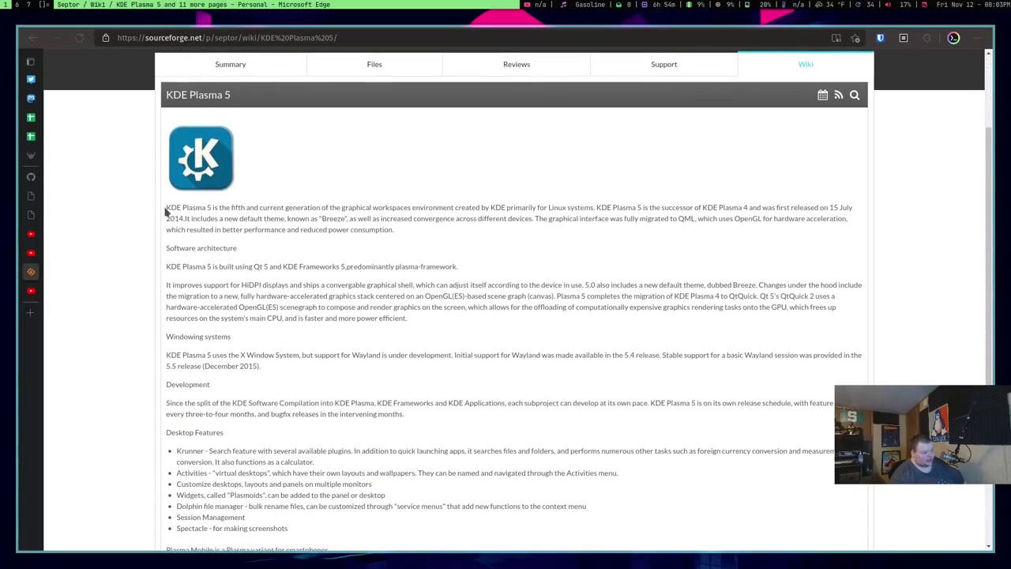
{"action": "left_click_drag", "start_coordinate": [166, 209], "coordinate": [385, 452]}
{"action": "key", "text": "alt+Left"}
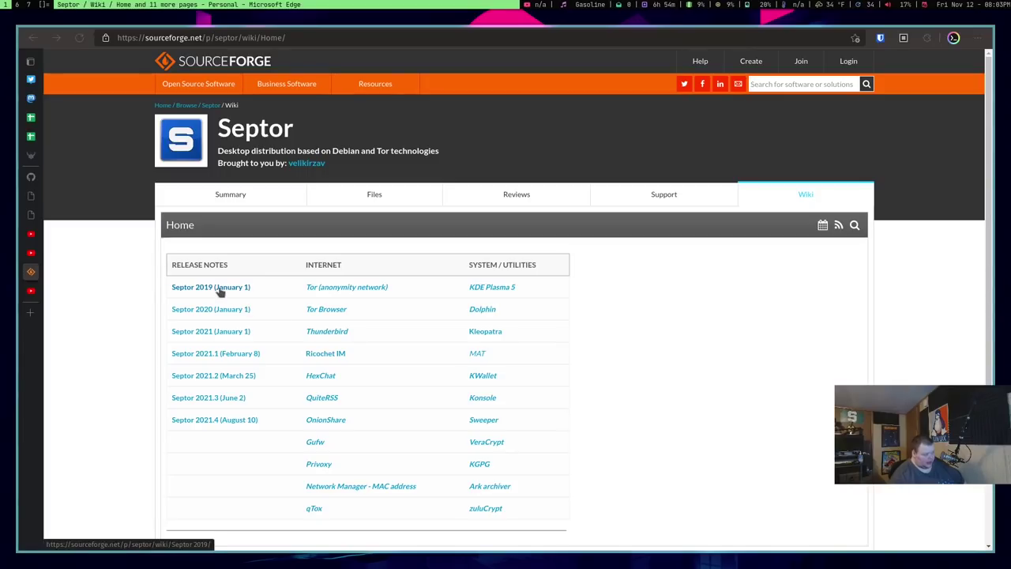
Review the change list in the Septor 2021.4 release notes and return to the wiki home.
{"action": "left_click", "coordinate": [233, 424]}
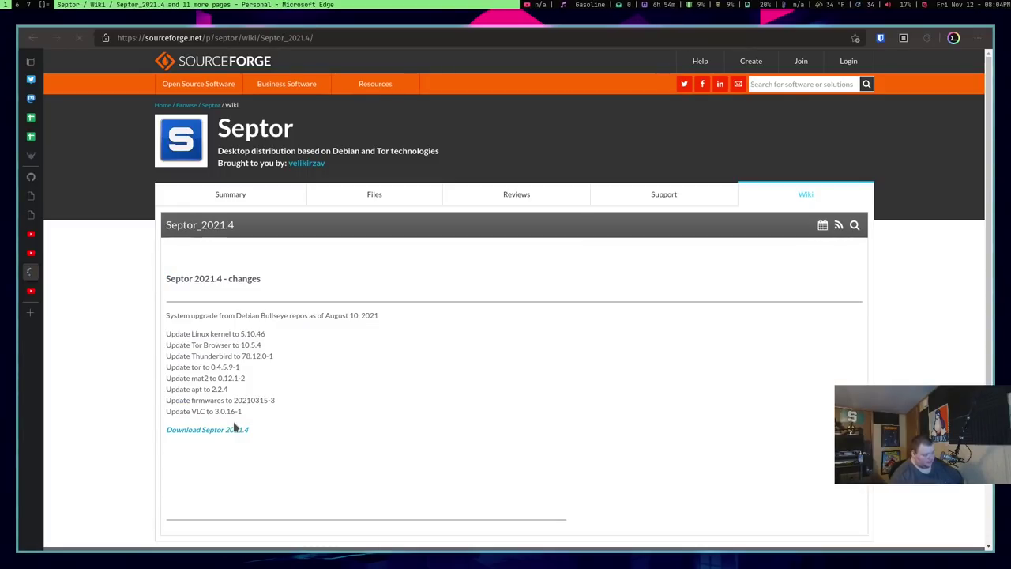
{"action": "scroll", "coordinate": [286, 413], "scroll_direction": "down", "scroll_amount": 1}
{"action": "scroll", "coordinate": [292, 411], "scroll_direction": "down", "scroll_amount": 1}
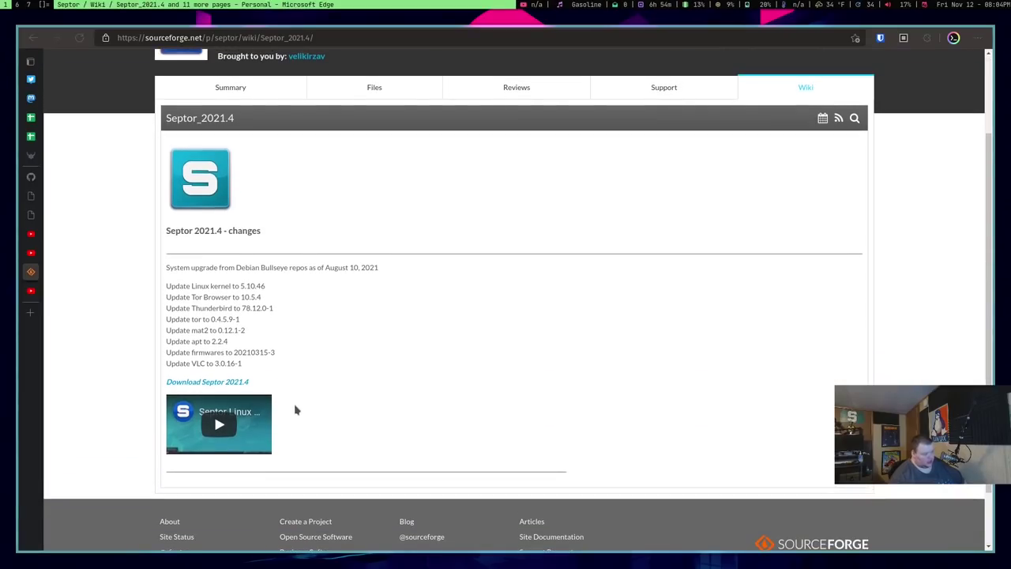
{"action": "scroll", "coordinate": [295, 409], "scroll_direction": "down", "scroll_amount": 1}
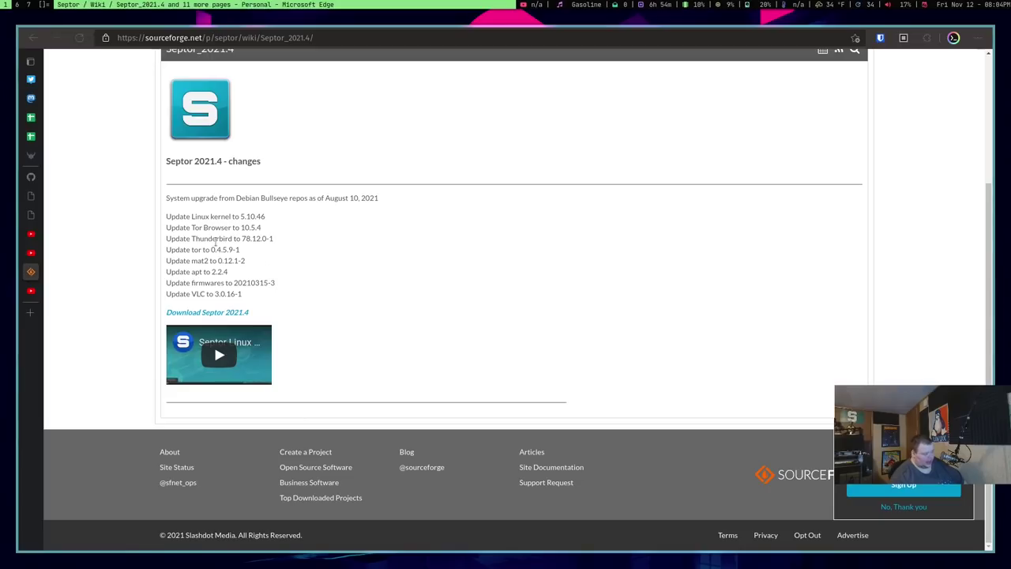
{"action": "left_click_drag", "start_coordinate": [170, 217], "coordinate": [228, 271]}
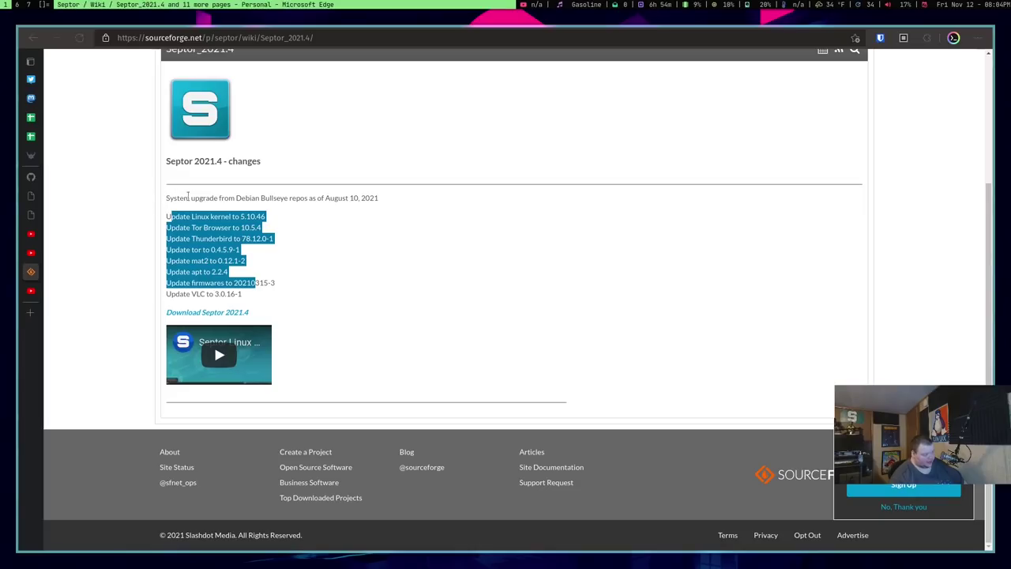
{"action": "left_click_drag", "start_coordinate": [235, 198], "coordinate": [277, 199]}
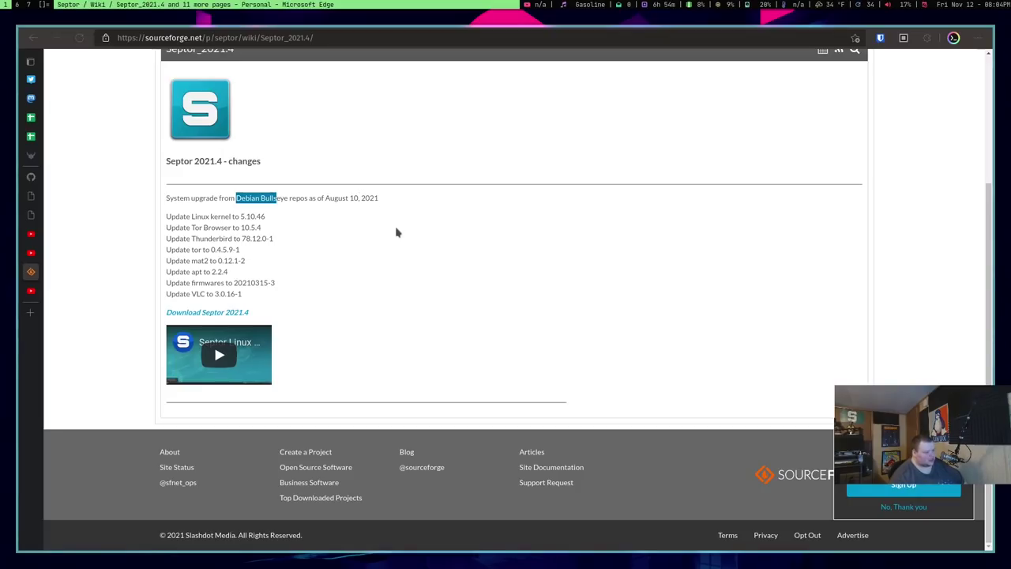
{"action": "key", "text": "alt+Left"}
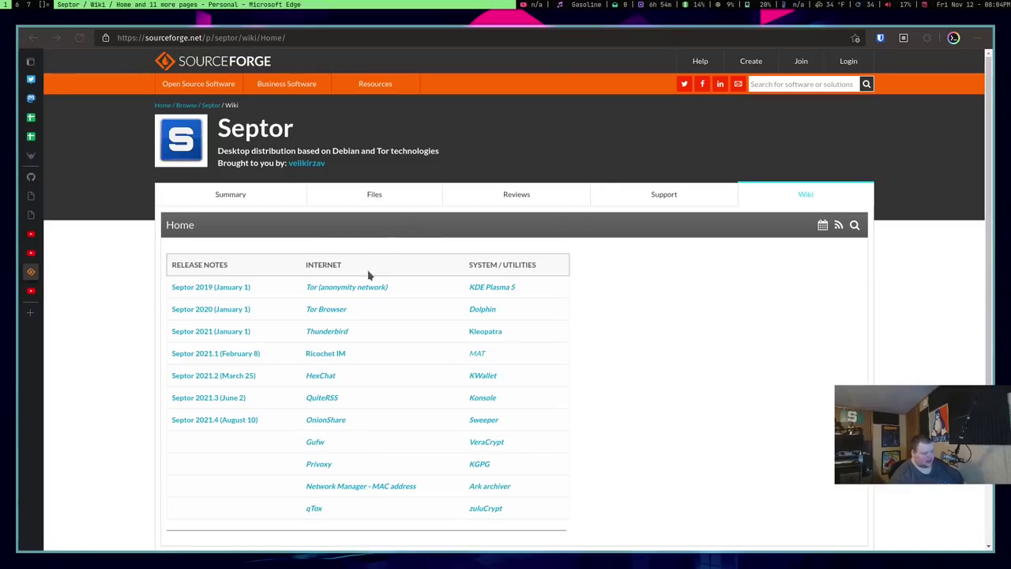
Look through the rest of the wiki home and go back past the Septor site to its DistroWatch page.
{"action": "scroll", "coordinate": [413, 300], "scroll_direction": "down", "scroll_amount": 3}
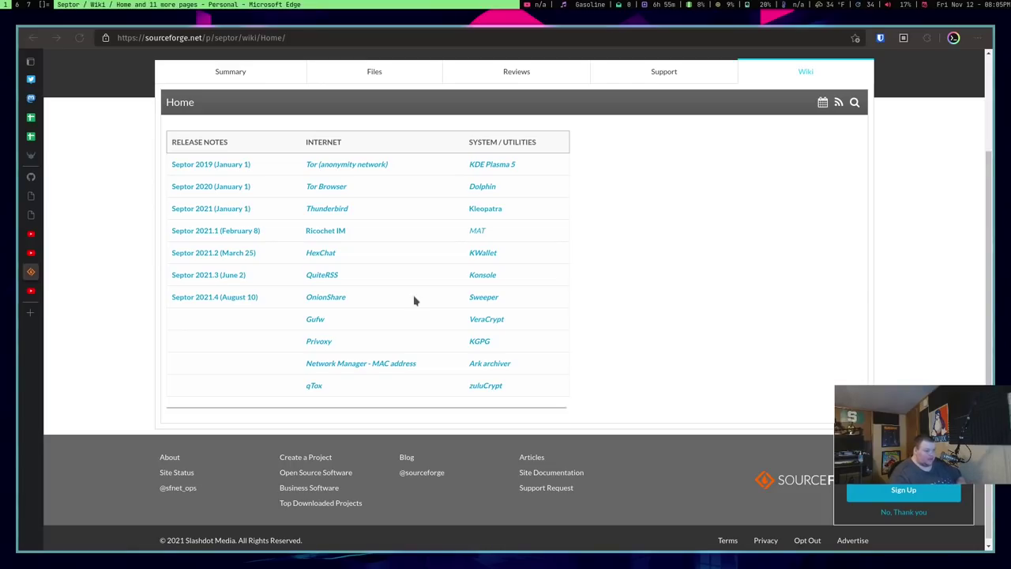
{"action": "key", "text": "alt+Left"}
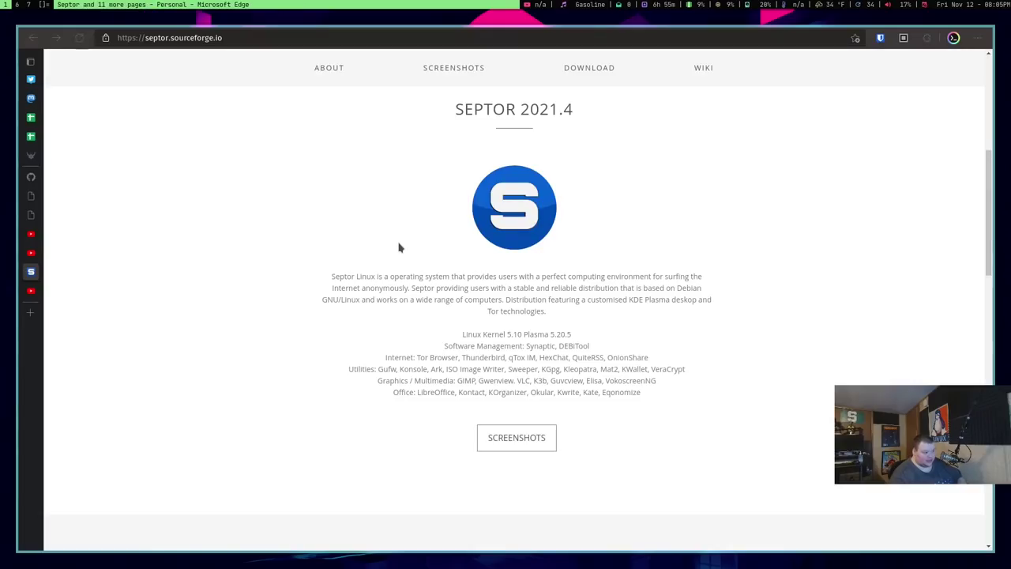
{"action": "key", "text": "alt+Left"}
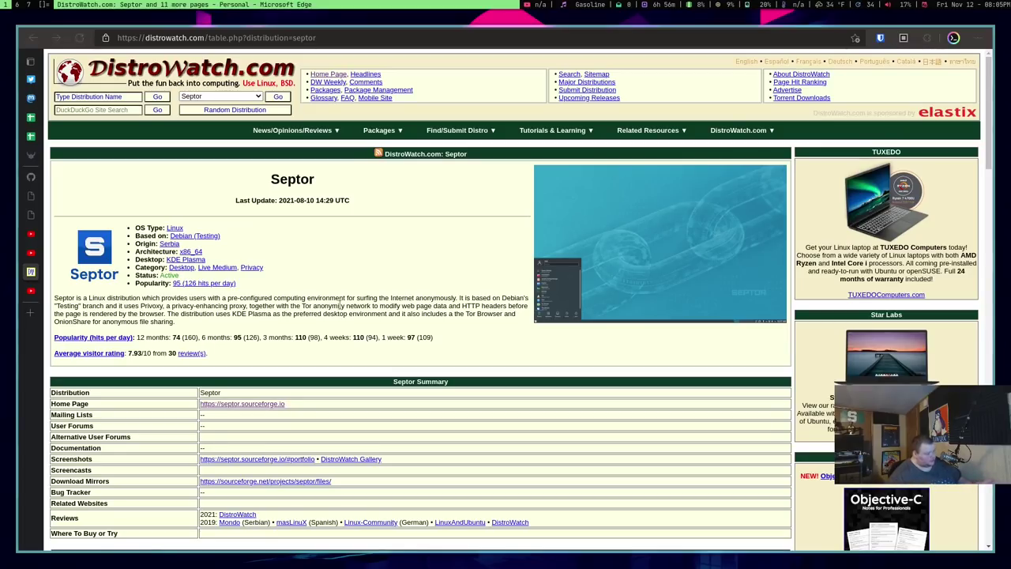
Switch to VirtualBox Manager and set the Septor virtual machine's graphics controller to VBoxSVGA.
{"action": "left_click", "coordinate": [29, 5]}
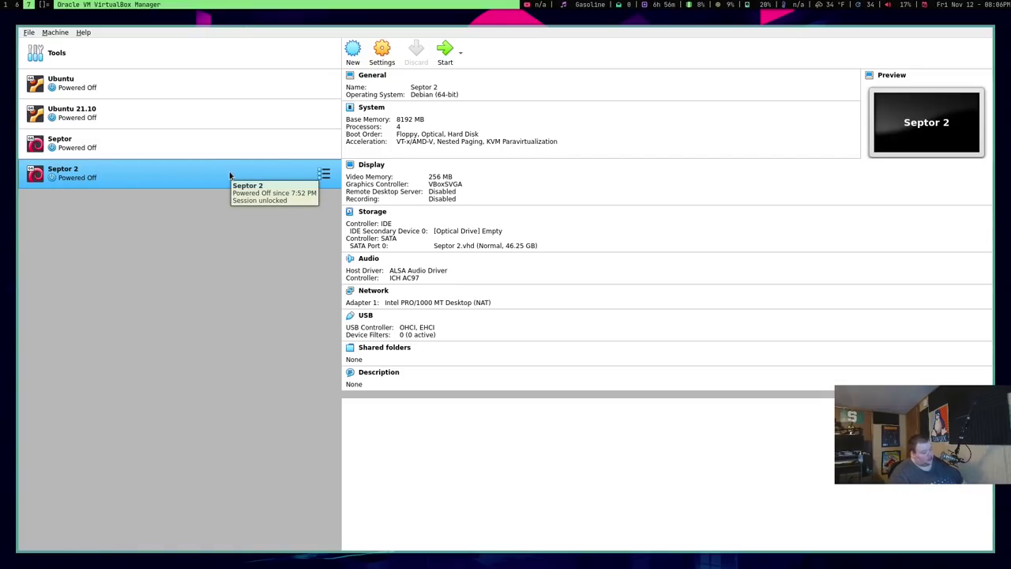
{"action": "left_click", "coordinate": [214, 153]}
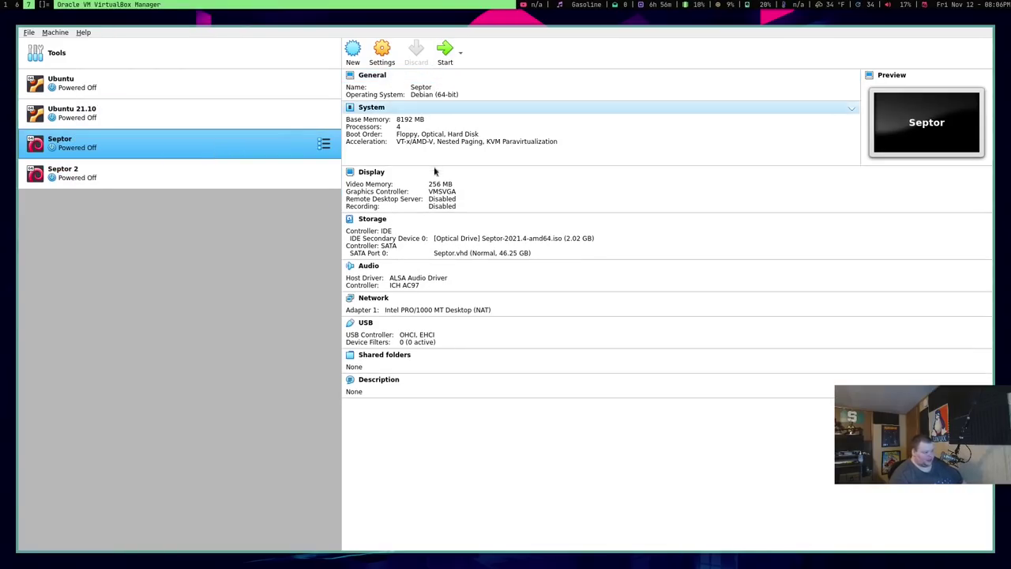
{"action": "left_click", "coordinate": [446, 192]}
{"action": "left_click", "coordinate": [540, 206]}
{"action": "left_click", "coordinate": [543, 218]}
{"action": "left_click", "coordinate": [543, 222]}
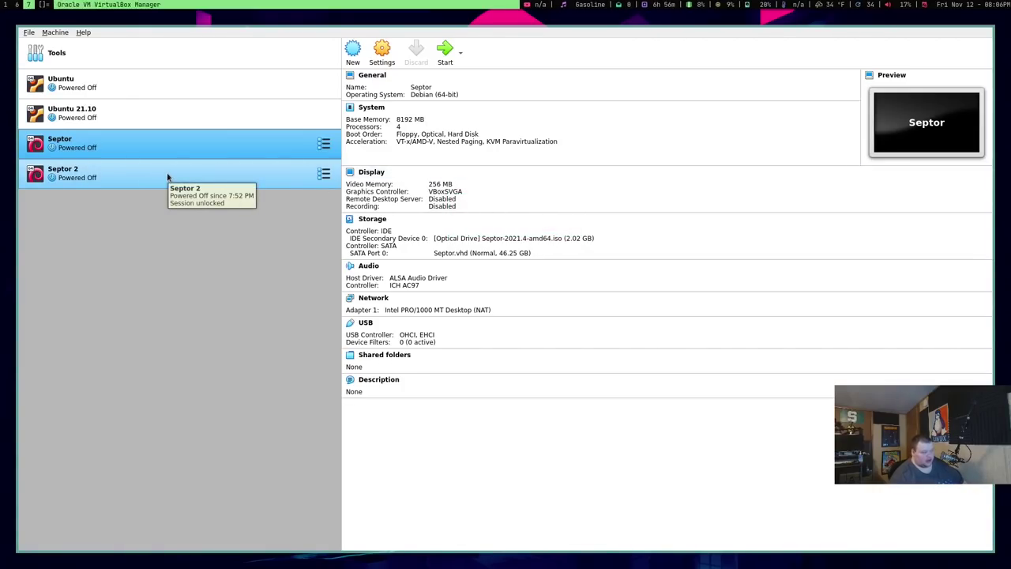
Start the Septor virtual machine and choose English as the installation language and United States as the location.
{"action": "left_click", "coordinate": [446, 49]}
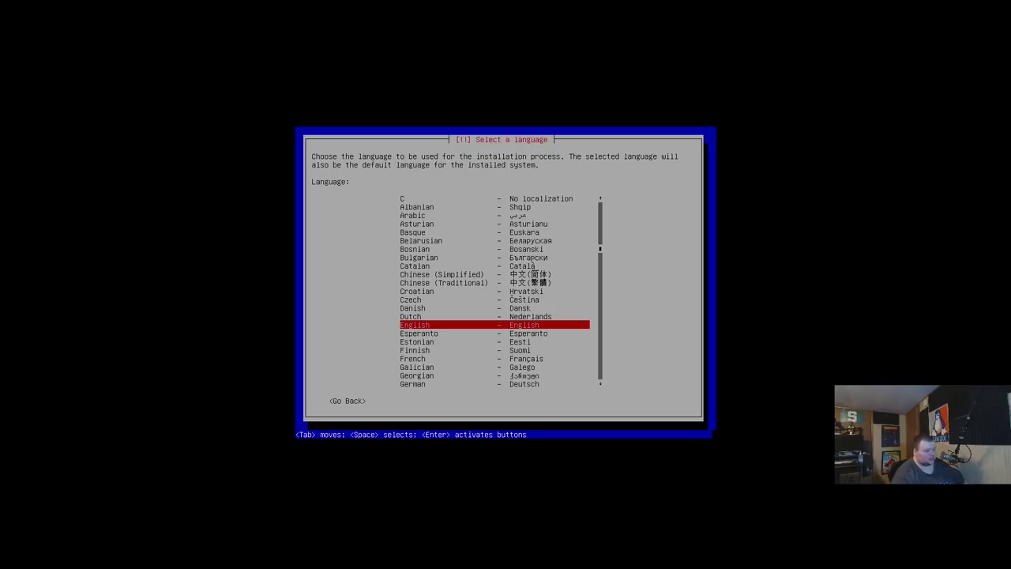
{"action": "key", "text": "Return"}
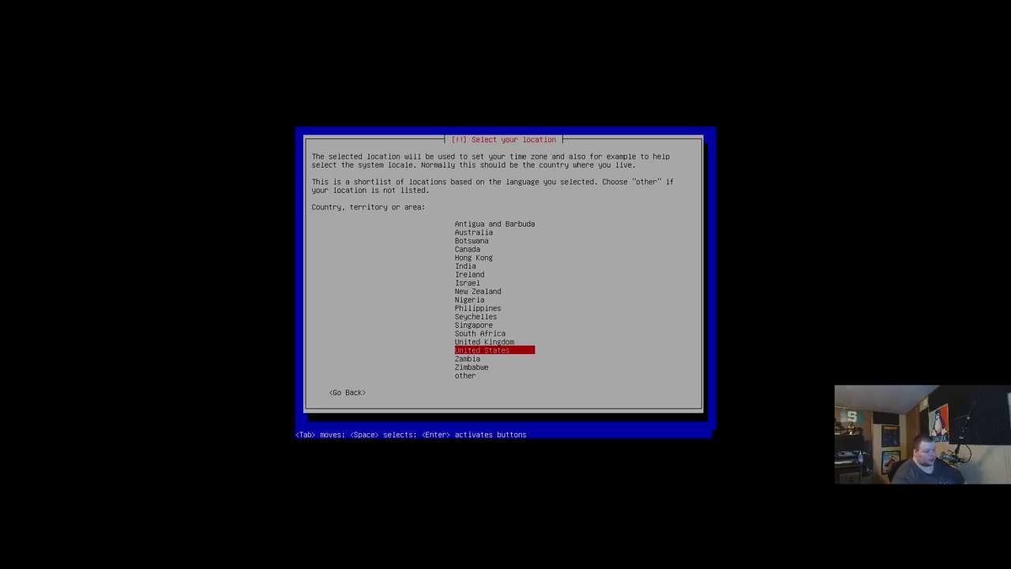
{"action": "key", "text": "Return"}
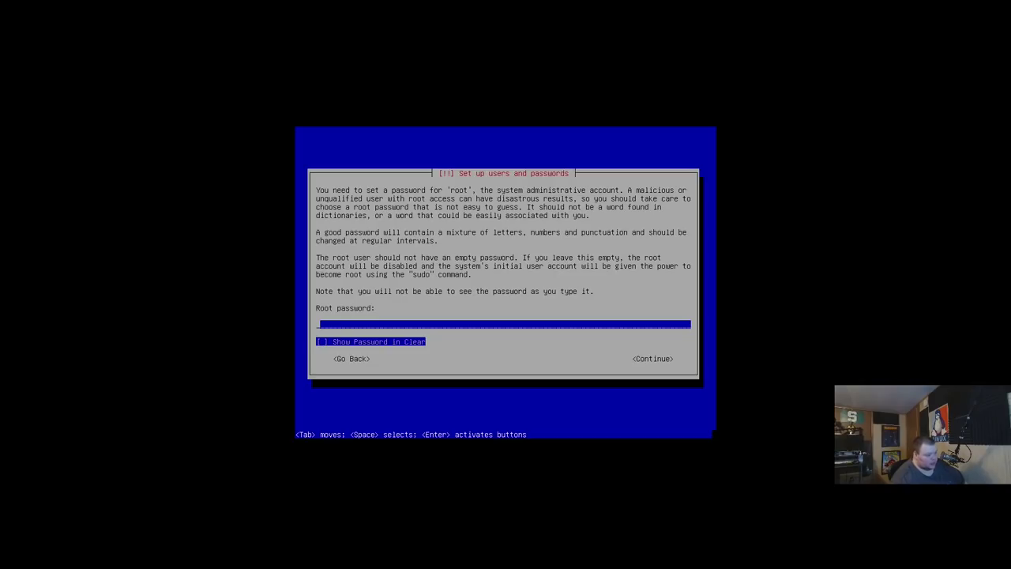
Complete the root password setup and its verification in the installer.
{"action": "key", "text": "Tab"}
{"action": "key", "text": "Tab"}
{"action": "key", "text": "Return"}
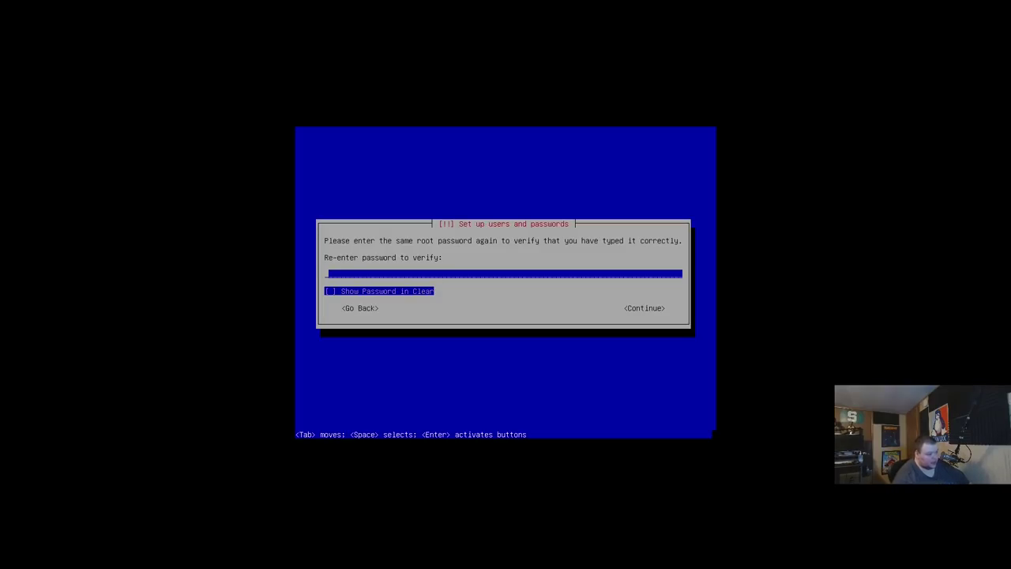
{"action": "key", "text": "Return"}
{"action": "key", "text": "Return"}
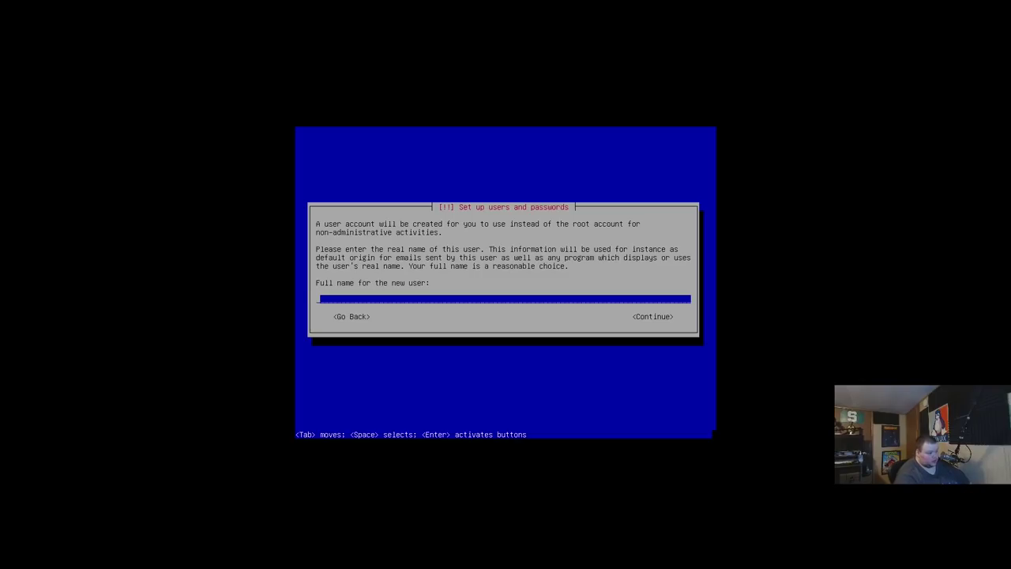
Enter the new user's full name and accept the suggested account username.
{"action": "type", "text": "matt"}
{"action": "key", "text": "Tab"}
{"action": "key", "text": "Tab"}
{"action": "key", "text": "Tab"}
{"action": "key", "text": "Tab"}
{"action": "key", "text": "Return"}
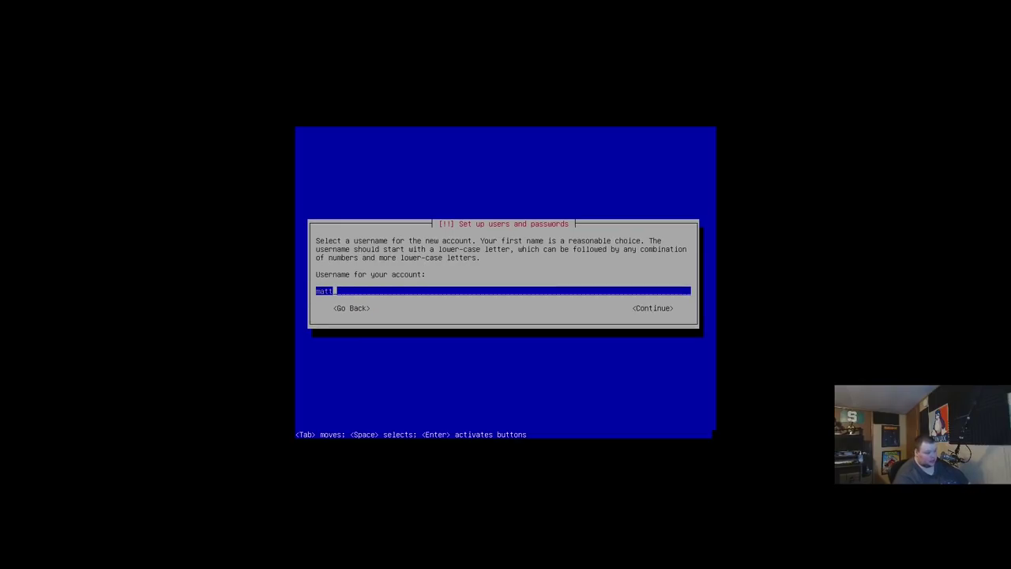
{"action": "key", "text": "Tab"}
{"action": "key", "text": "Return"}
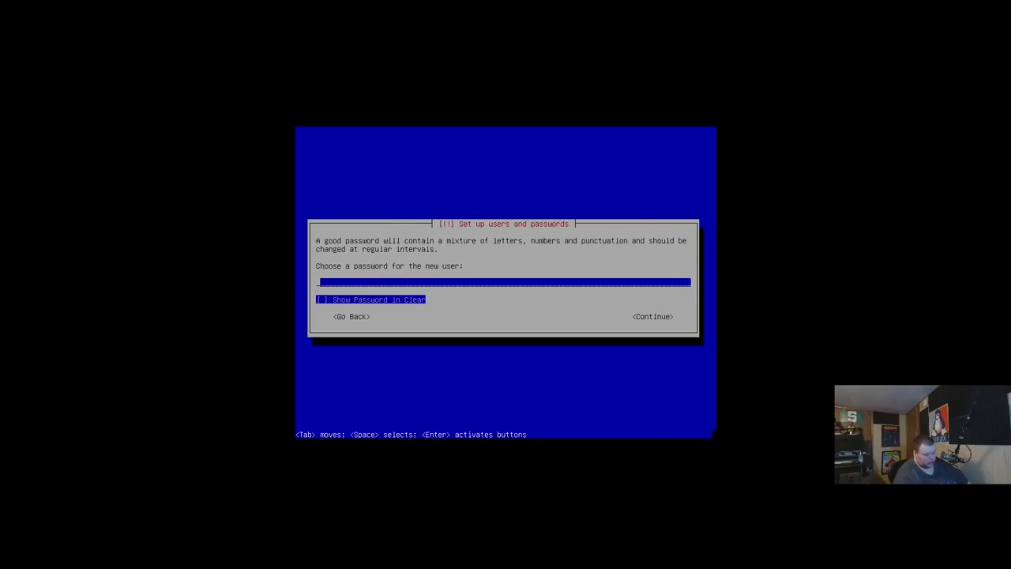
Enter the new user's password and enter it again to verify it.
{"action": "type", "text": "**"}
{"action": "key", "text": "BackSpace"}
{"action": "key", "text": "BackSpace"}
{"action": "type", "text": "***"}
{"action": "key", "text": "Tab"}
{"action": "key", "text": "Tab"}
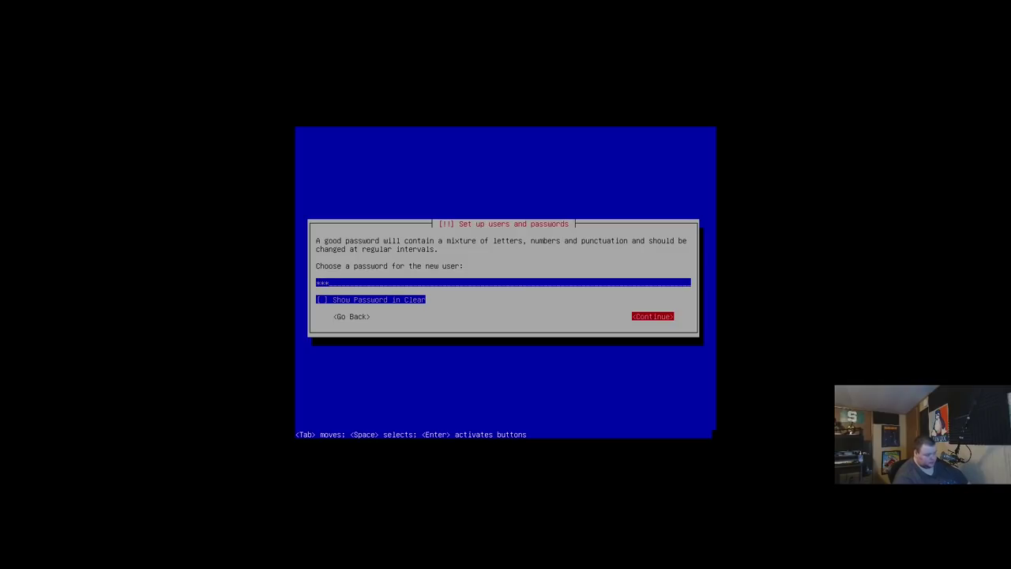
{"action": "key", "text": "Return"}
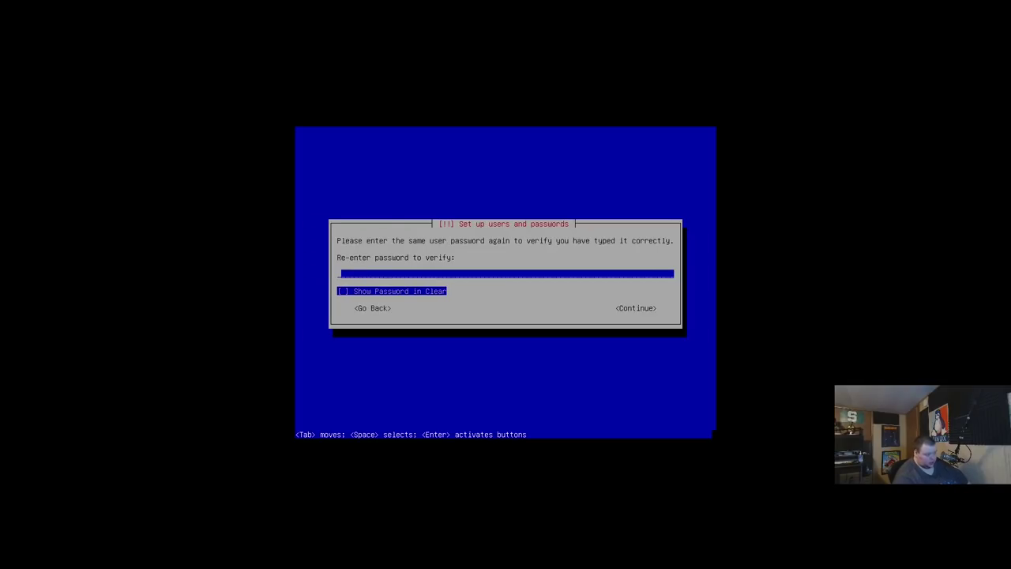
{"action": "type", "text": "***"}
{"action": "key", "text": "Tab"}
{"action": "key", "text": "Tab"}
{"action": "key", "text": "Return"}
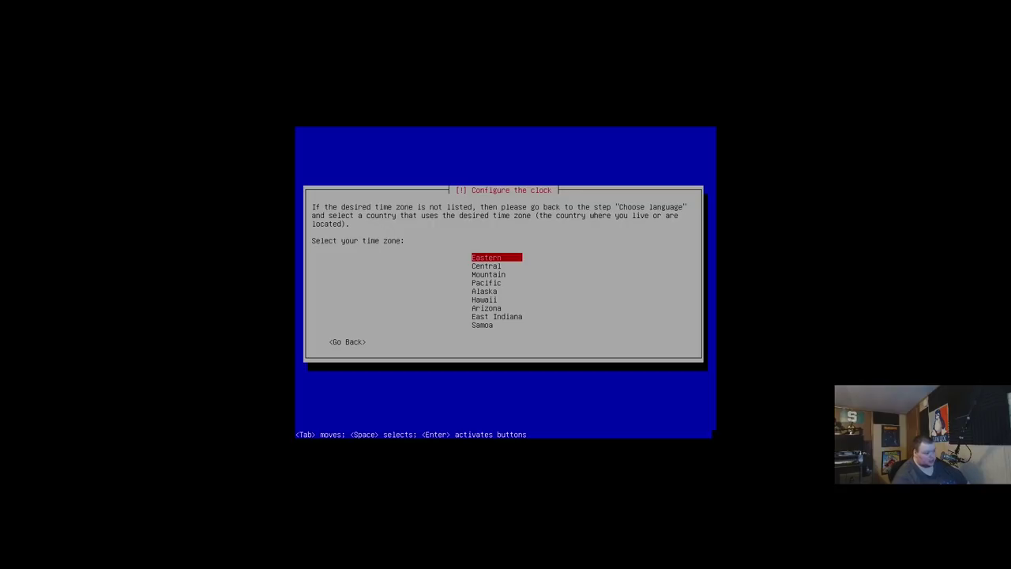
Set the system's time zone to Eastern.
{"action": "key", "text": "Return"}
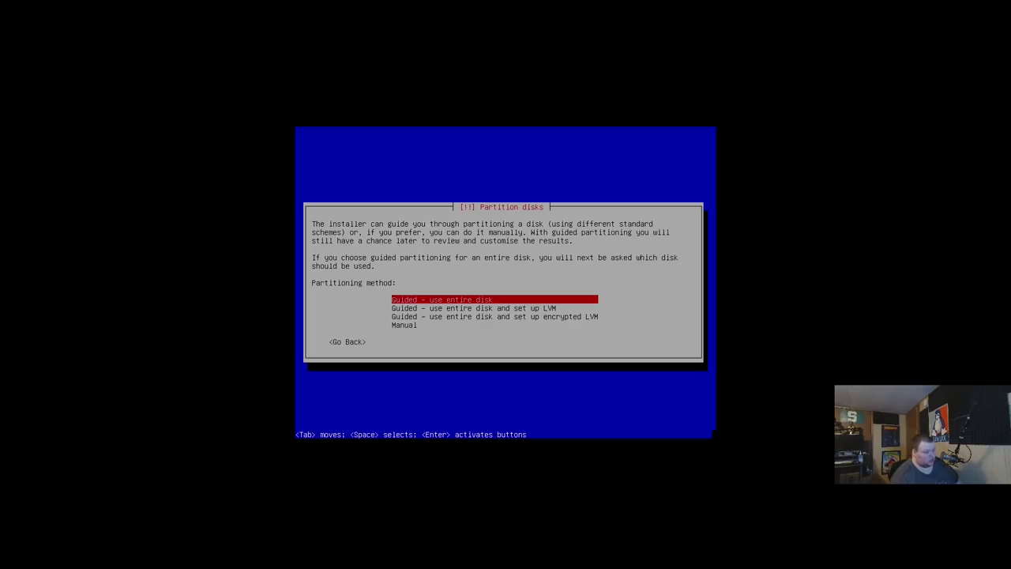
Partition the entire VBOX hard disk (sda) with the guided method, write the changes, and install the GRUB boot loader to the primary drive.
{"action": "key", "text": "Return"}
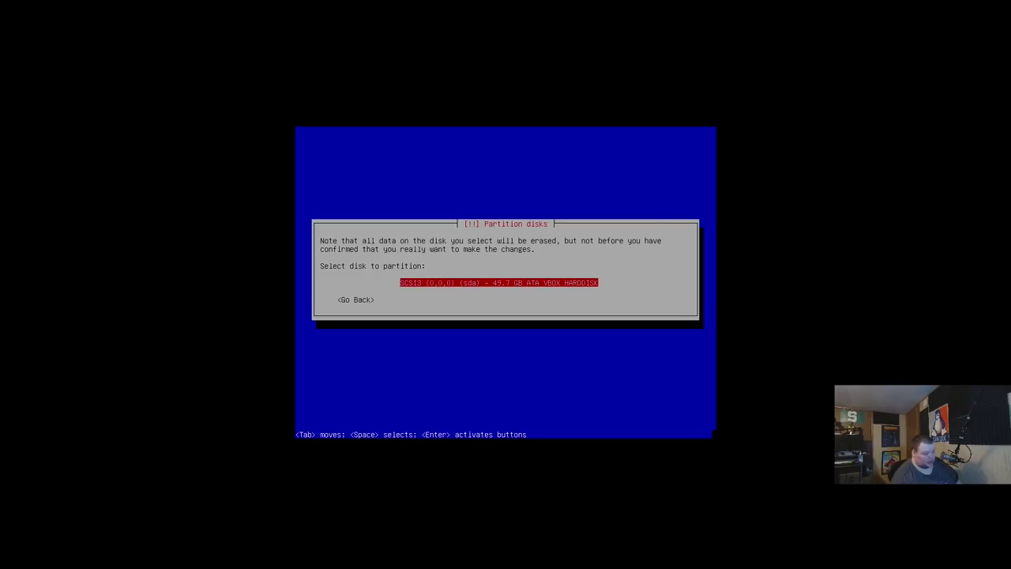
{"action": "key", "text": "Return"}
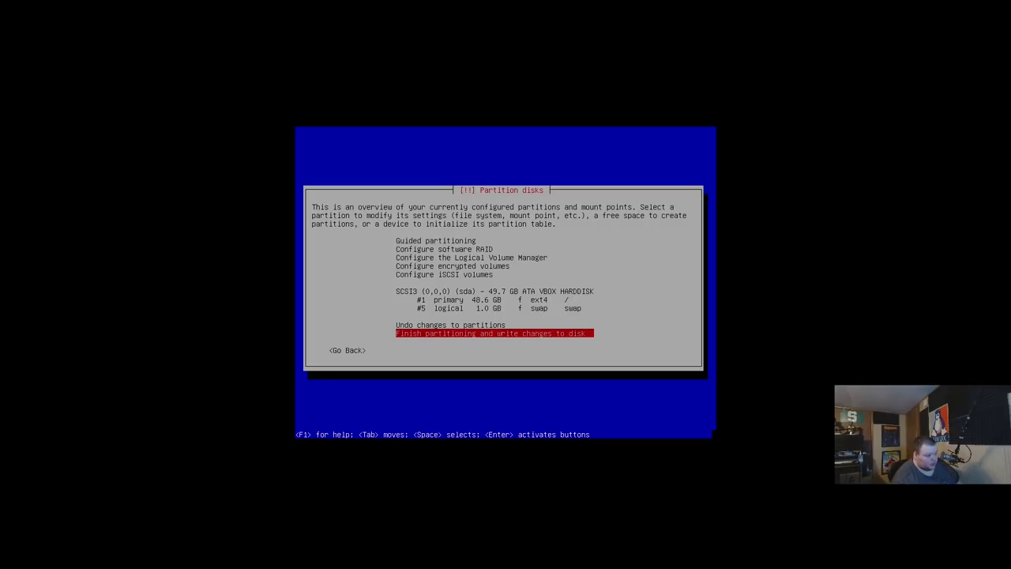
{"action": "key", "text": "Return"}
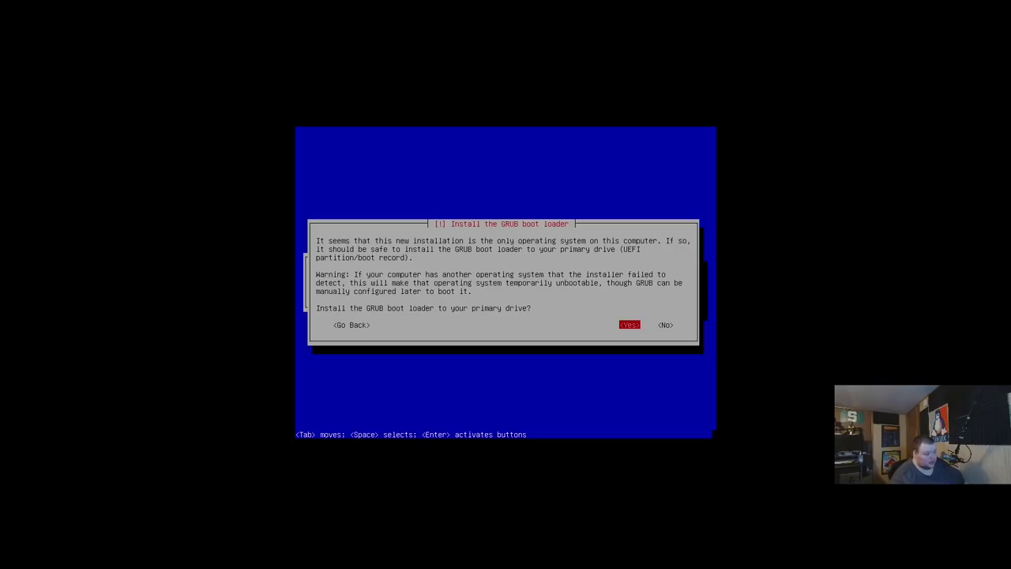
{"action": "key", "text": "Return"}
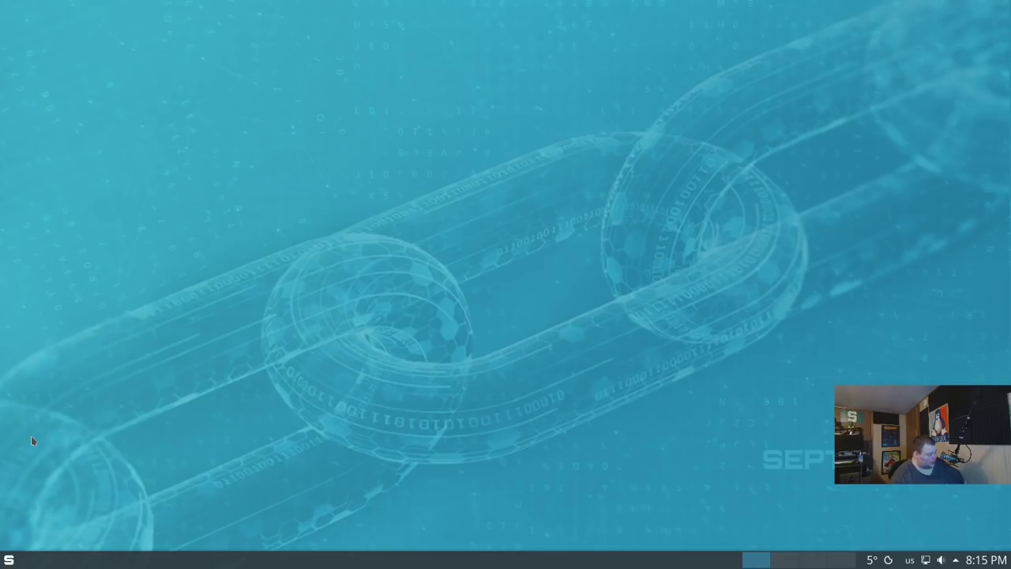
{"action": "left_click", "coordinate": [8, 559]}
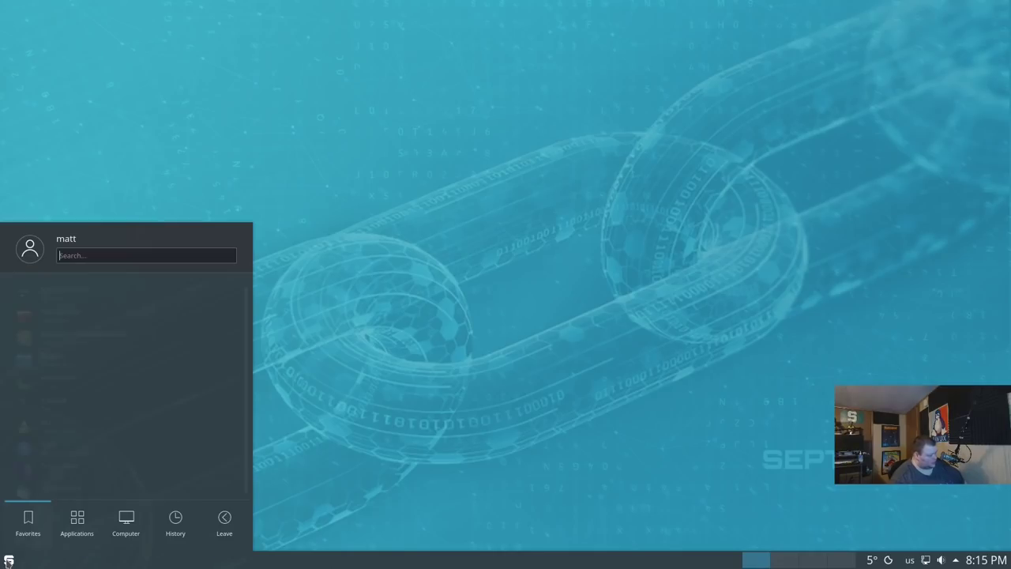
{"action": "mouse_move", "coordinate": [110, 531]}
{"action": "left_click", "coordinate": [621, 267]}
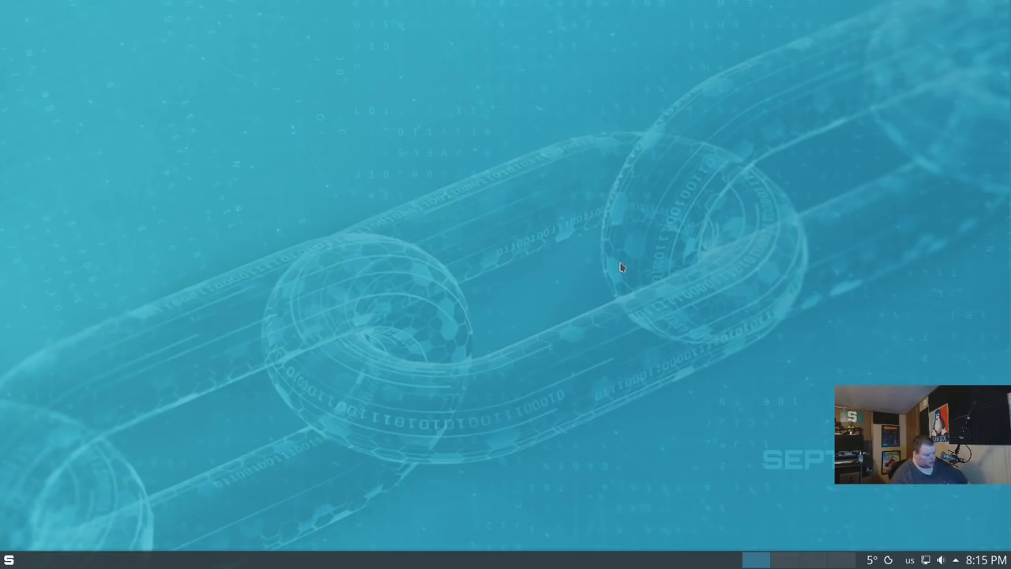
Open a terminal, enlarge its text by two zoom levels and run neofetch.
{"action": "key", "text": "ctrl+alt+t"}
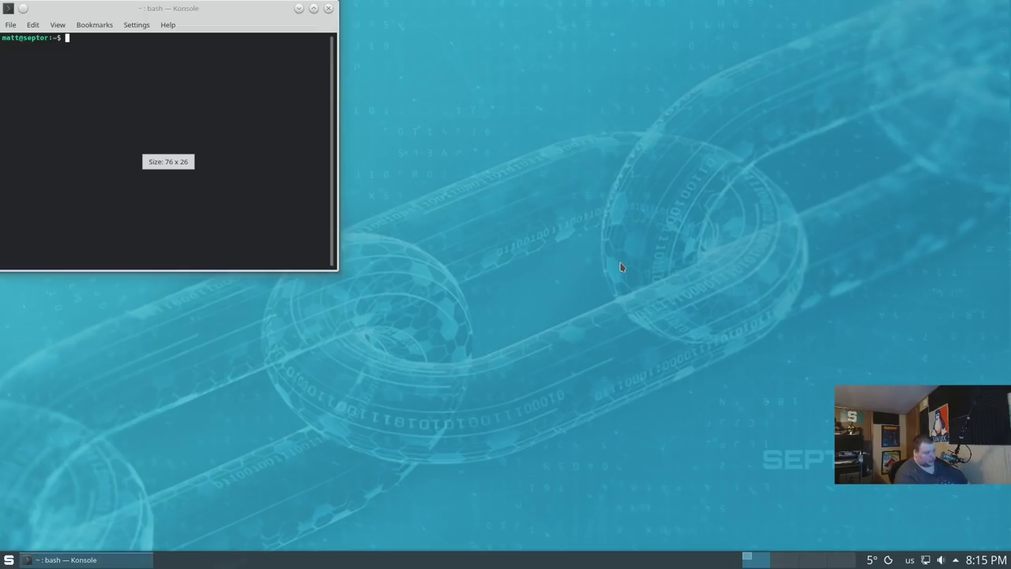
{"action": "key", "text": "ctrl+plus"}
{"action": "key", "text": "ctrl+plus"}
{"action": "type", "text": "neofetch"}
{"action": "key", "text": "Return"}
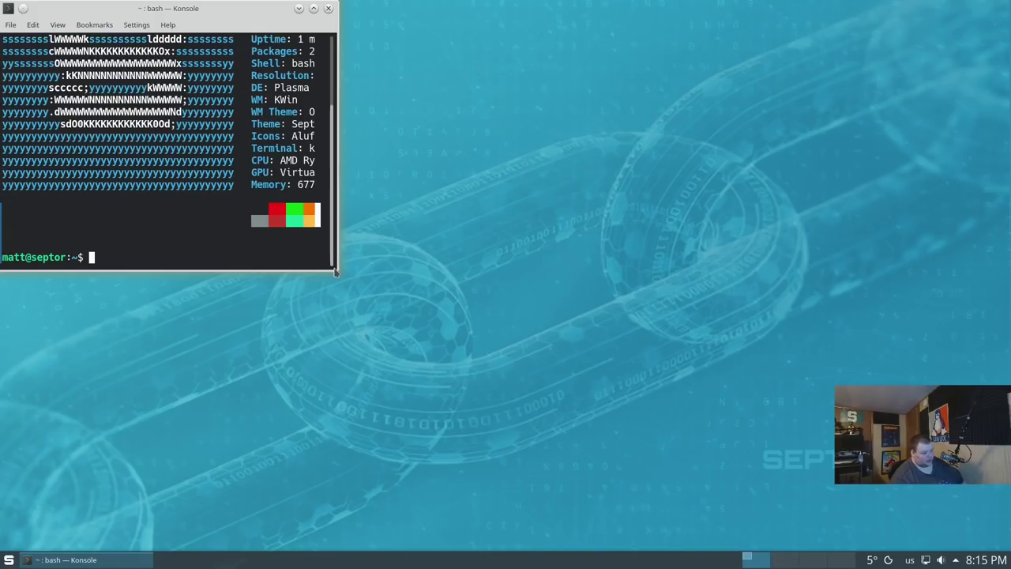
Enlarge the terminal window and run neofetch again, highlighting the package count in the system information.
{"action": "left_click_drag", "start_coordinate": [337, 270], "coordinate": [688, 434]}
{"action": "key", "text": "Up"}
{"action": "key", "text": "Return"}
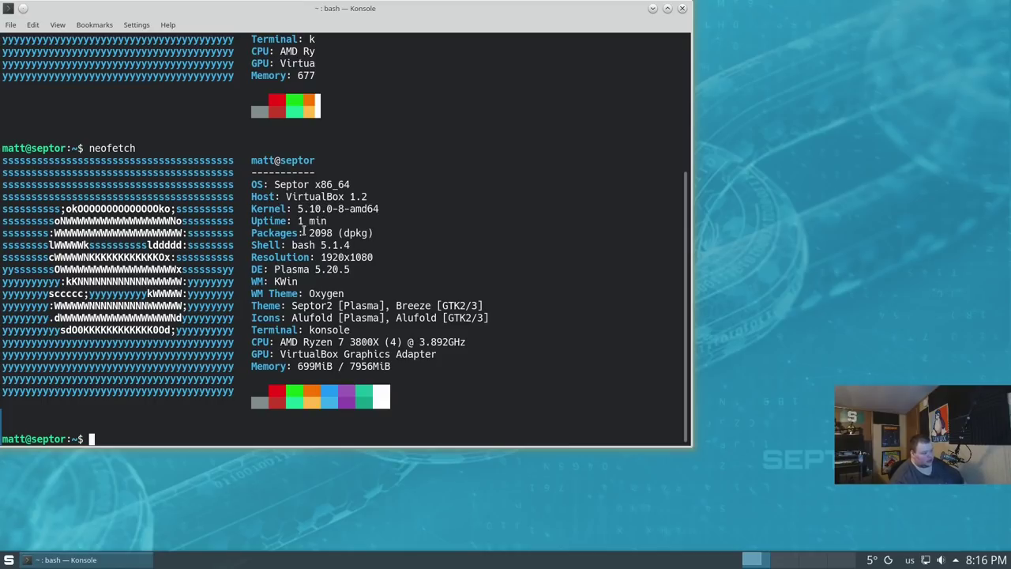
{"action": "left_click_drag", "start_coordinate": [308, 229], "coordinate": [335, 230]}
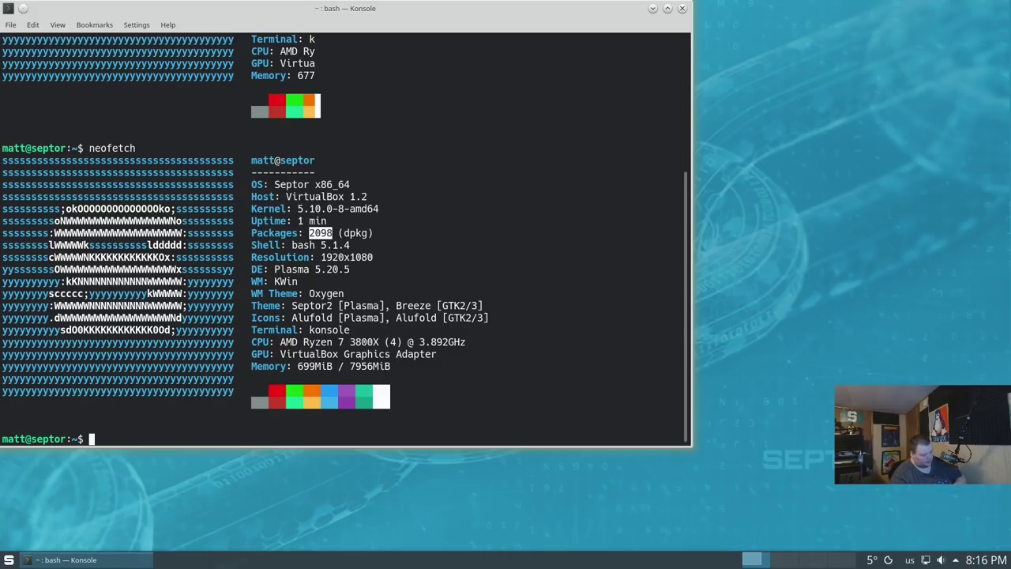
Reposition the terminal window and try to start htop.
{"action": "left_click_drag", "start_coordinate": [386, 9], "coordinate": [508, 22]}
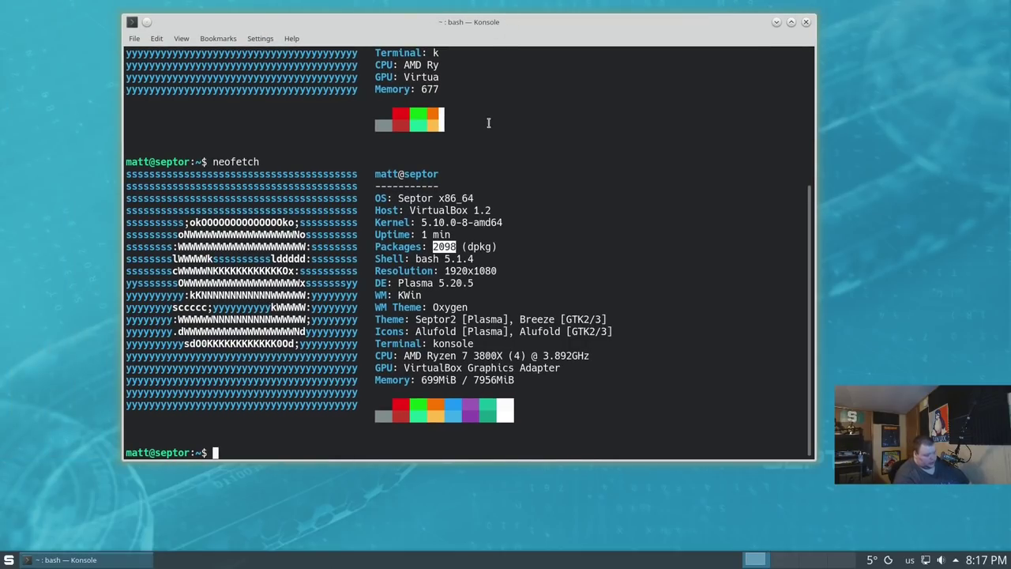
{"action": "type", "text": "htop"}
{"action": "key", "text": "Return"}
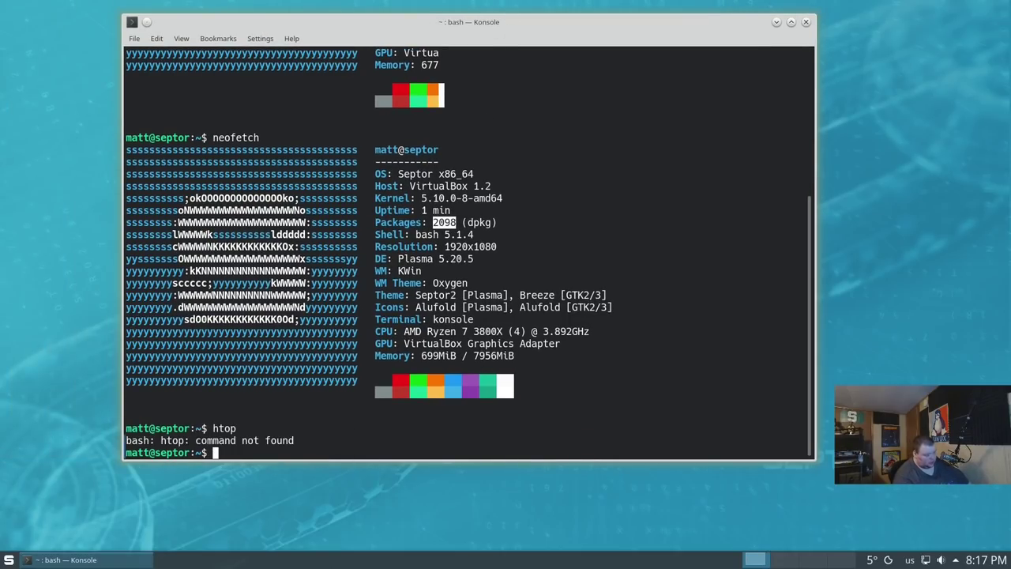
Run sudo apt update && sudo apt upgrade, enter the account password for sudo and accept the package upgrade.
{"action": "type", "text": "sudo ap"}
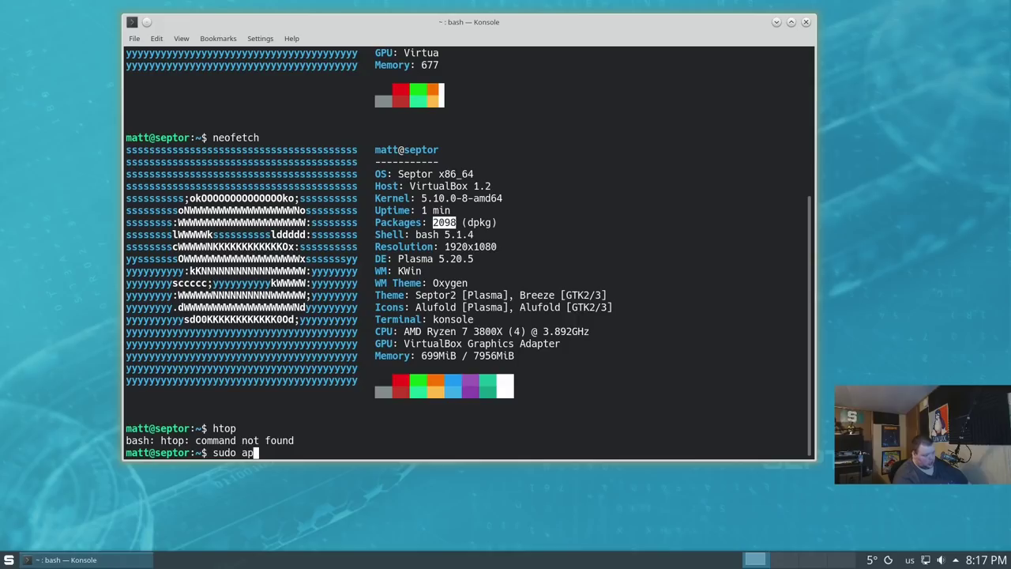
{"action": "type", "text": "t update && sudo apt upgrade"}
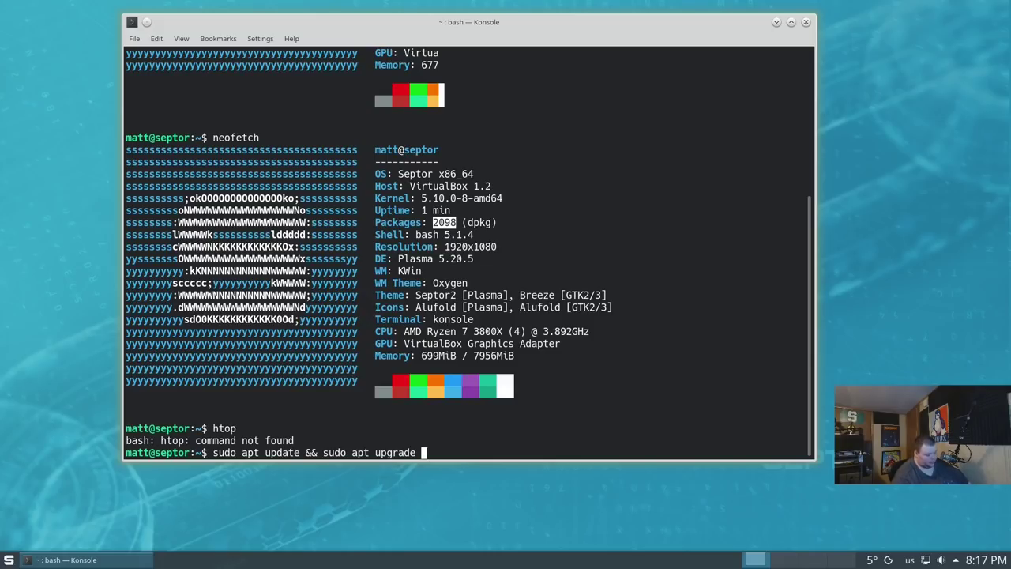
{"action": "key", "text": "Return"}
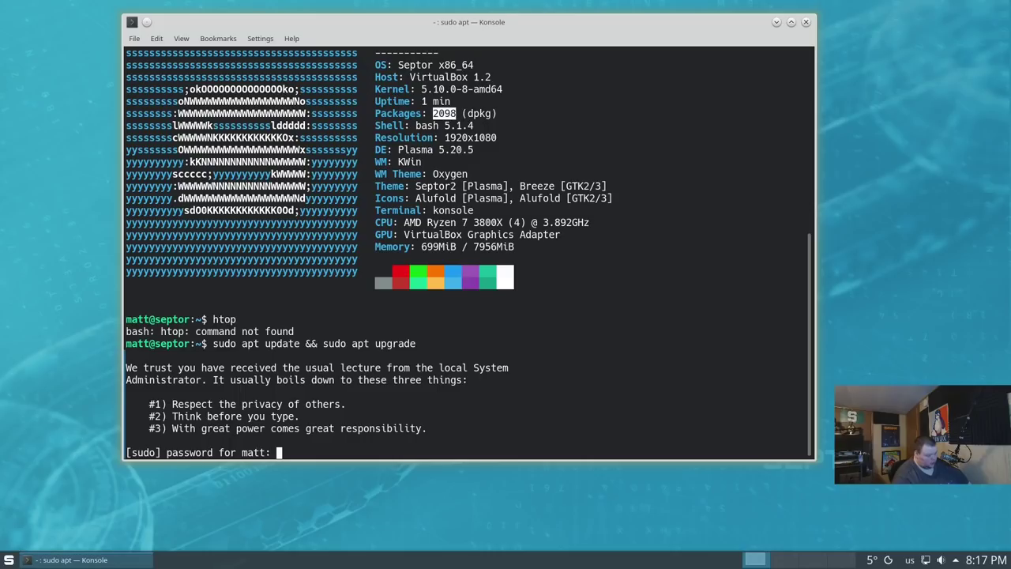
{"action": "key", "text": "Return"}
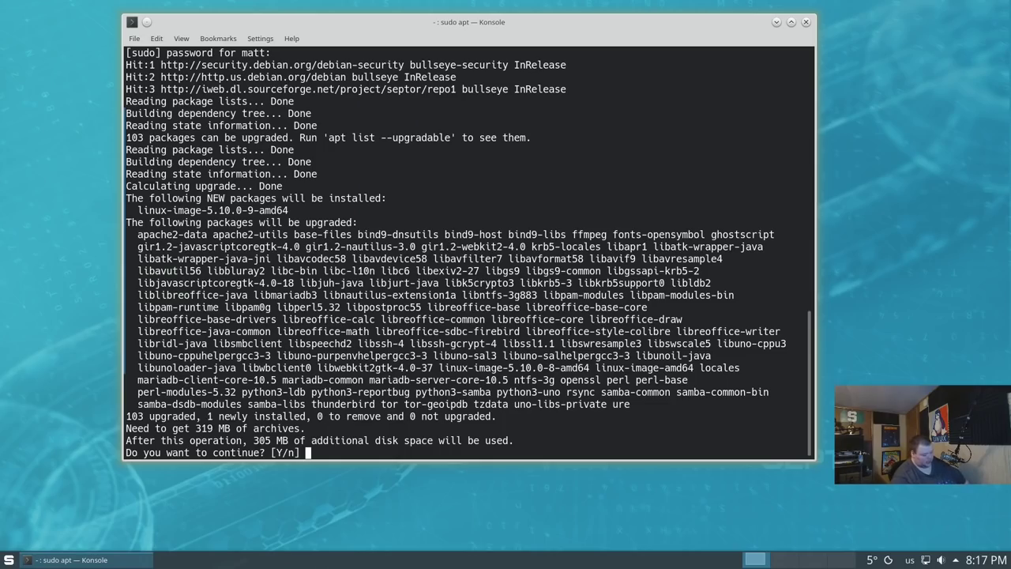
{"action": "type", "text": "y"}
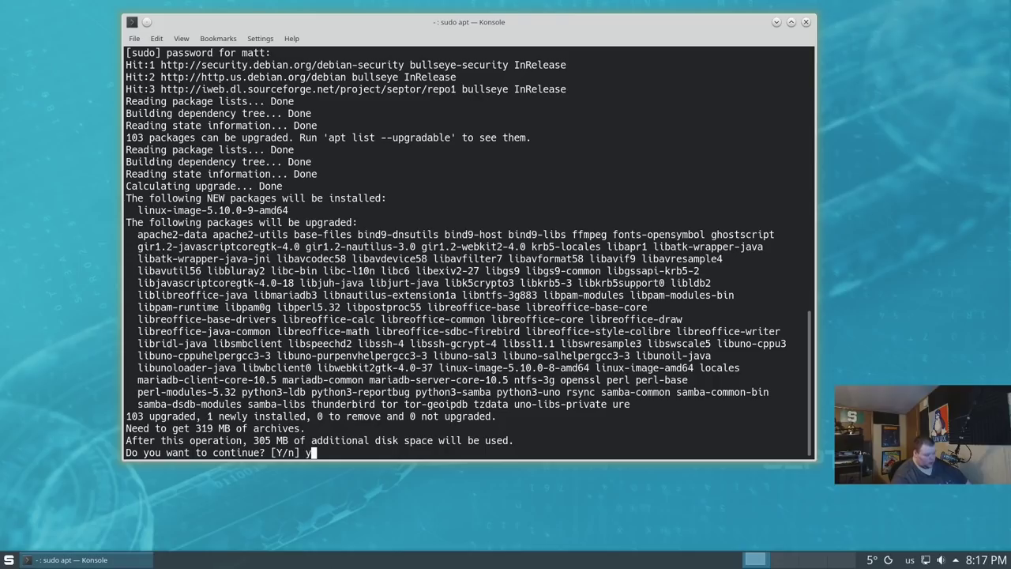
{"action": "key", "text": "Return"}
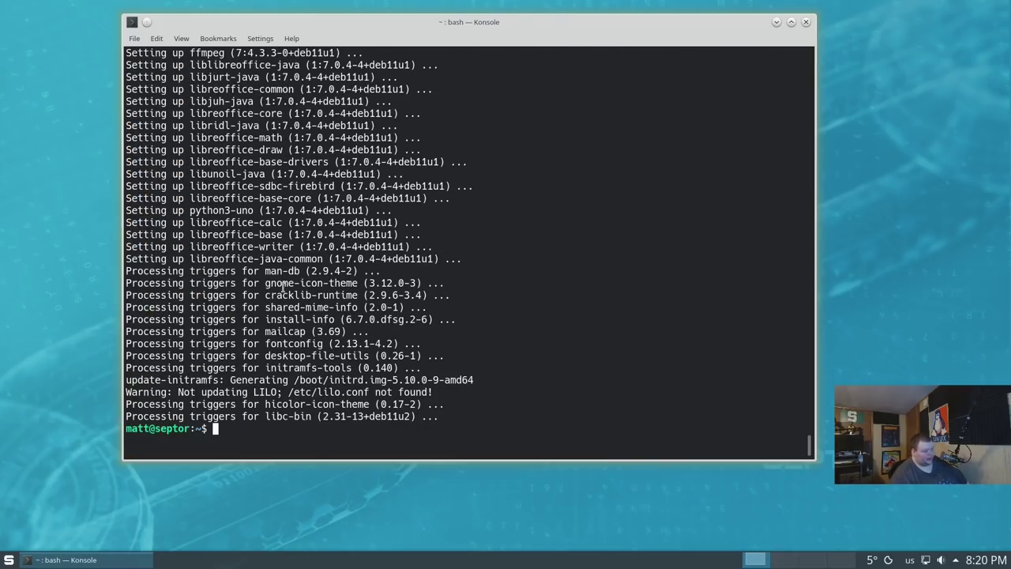
Install htop with sudo apt install htop, clear the terminal and start htop.
{"action": "type", "text": "sudo apt install htop"}
{"action": "key", "text": "Return"}
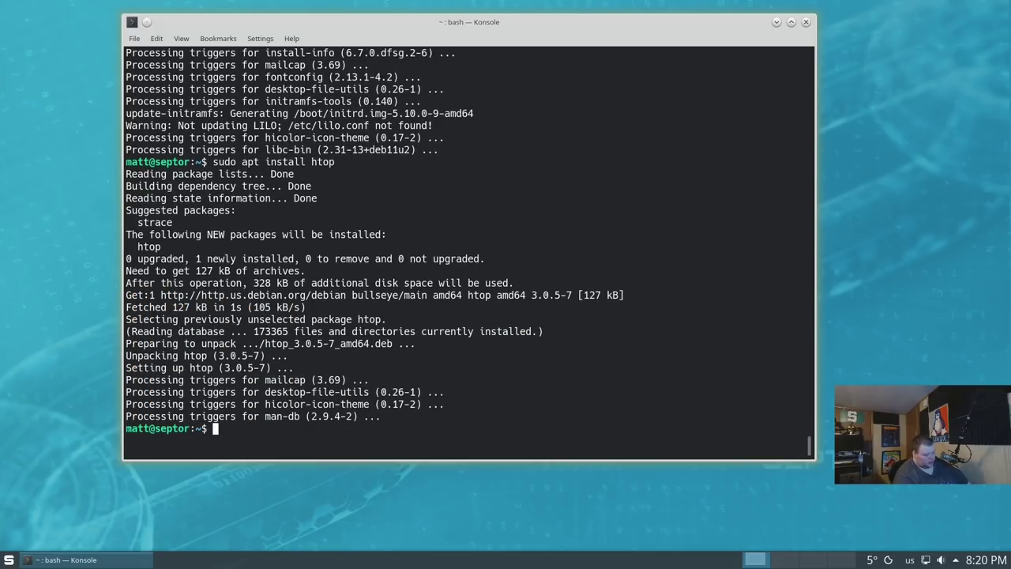
{"action": "key", "text": "ctrl+l"}
{"action": "type", "text": "htop"}
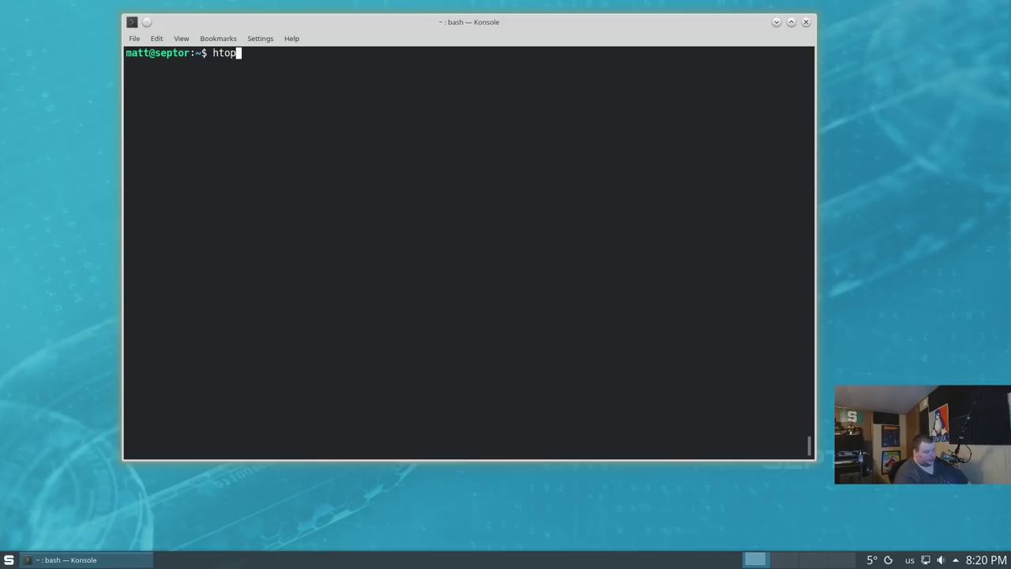
{"action": "key", "text": "Return"}
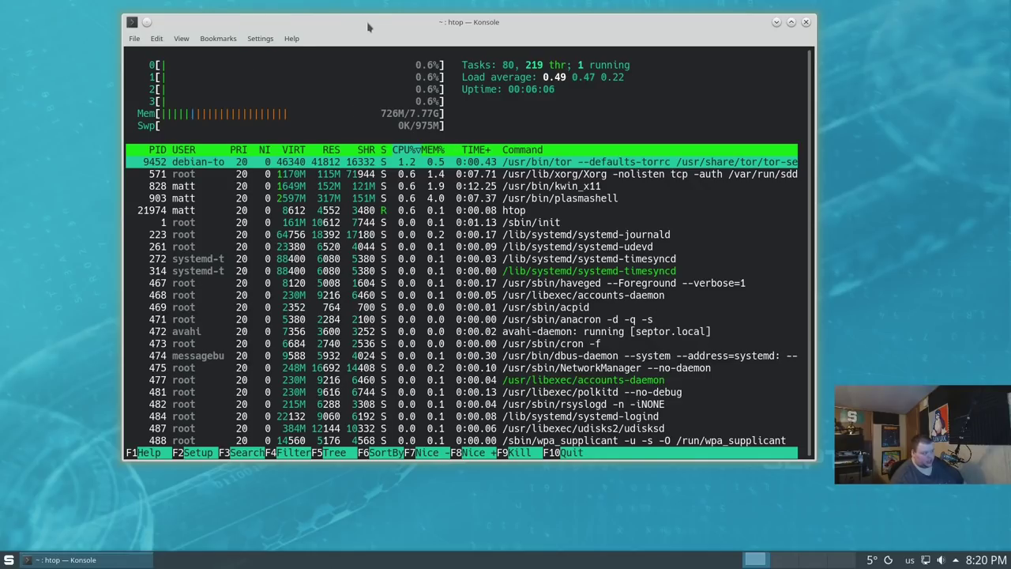
{"action": "left_click_drag", "start_coordinate": [368, 21], "coordinate": [377, 67]}
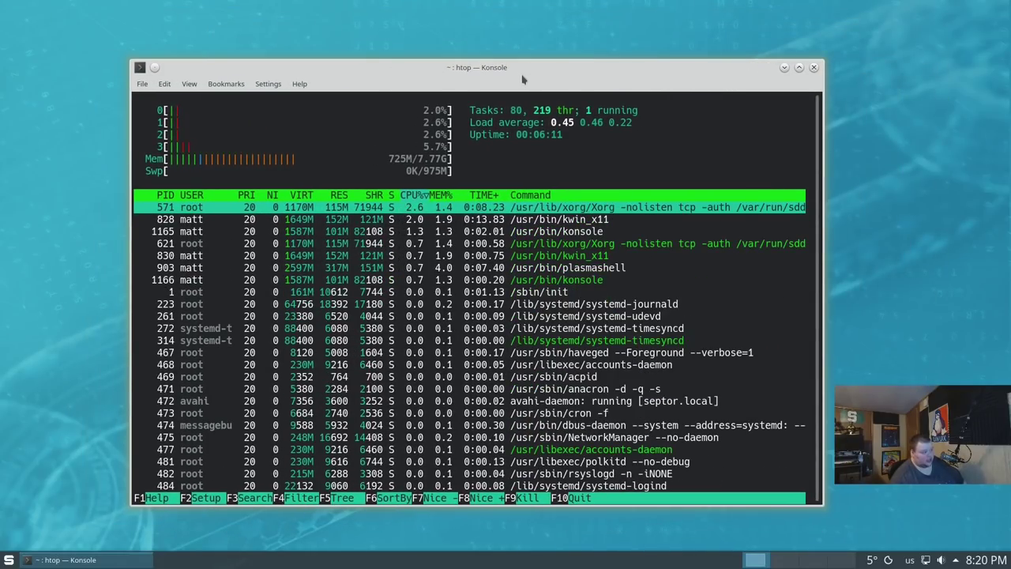
{"action": "left_click_drag", "start_coordinate": [521, 79], "coordinate": [498, 74]}
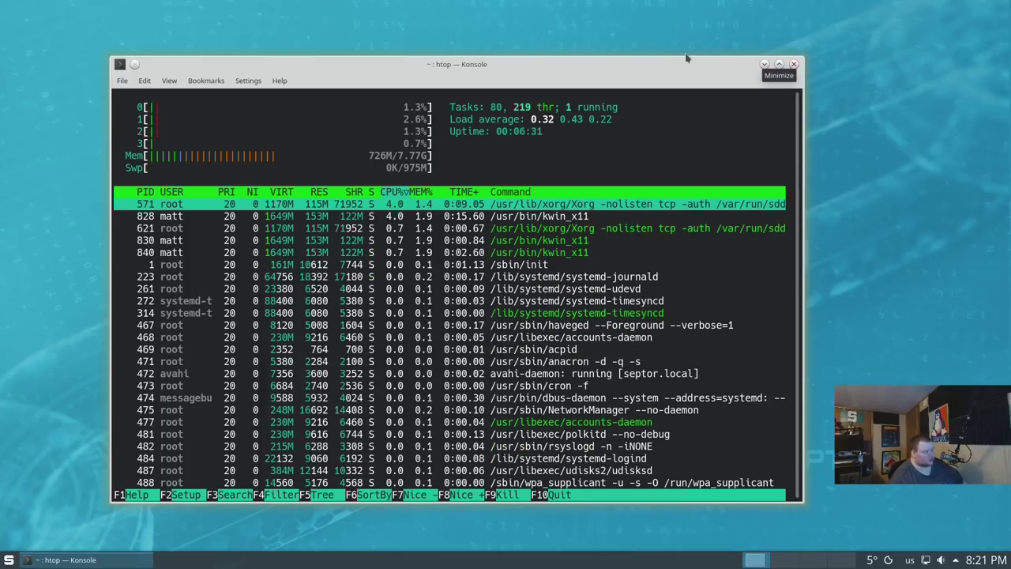
{"action": "left_click_drag", "start_coordinate": [614, 66], "coordinate": [701, 58]}
{"action": "left_click", "coordinate": [6, 561]}
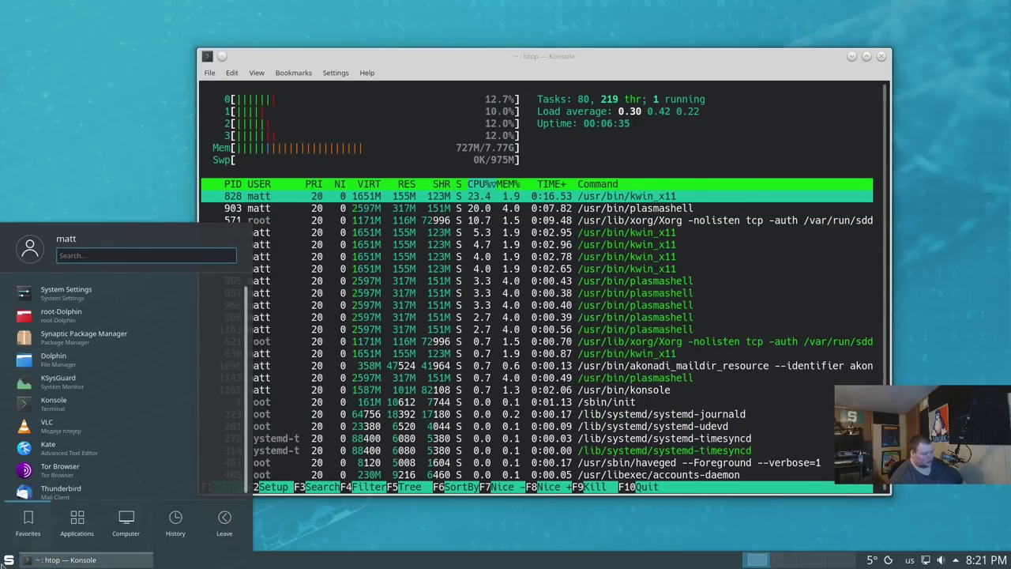
{"action": "left_click", "coordinate": [6, 561]}
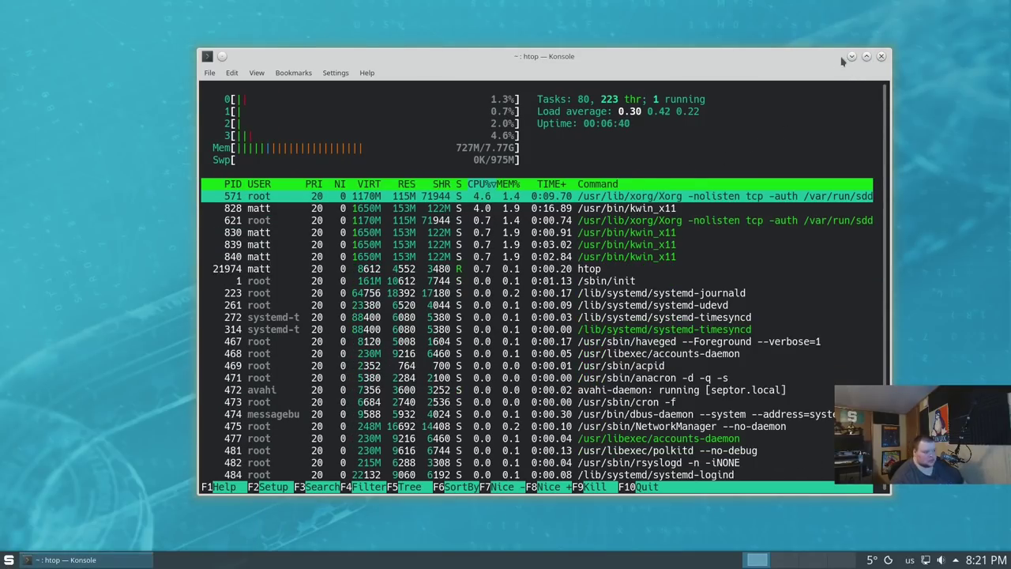
{"action": "left_click_drag", "start_coordinate": [805, 59], "coordinate": [778, 65]}
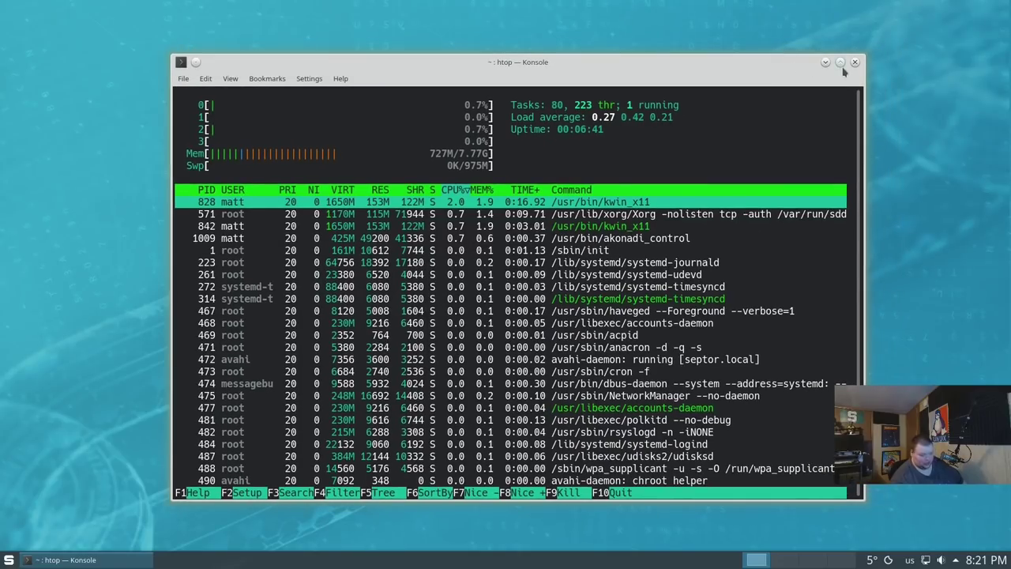
Close the terminal window even though htop is still running in it.
{"action": "left_click", "coordinate": [854, 63]}
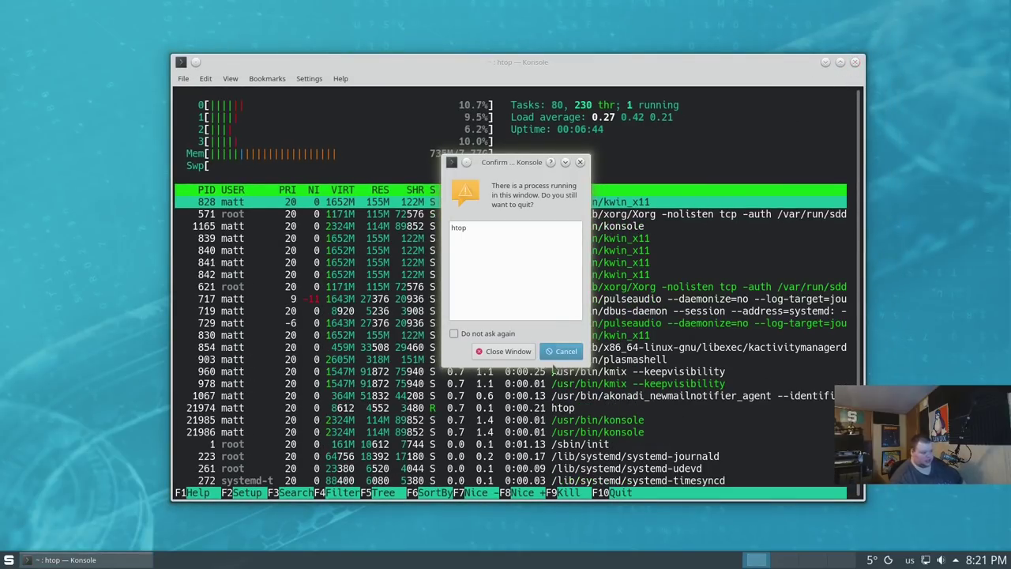
{"action": "left_click", "coordinate": [503, 351]}
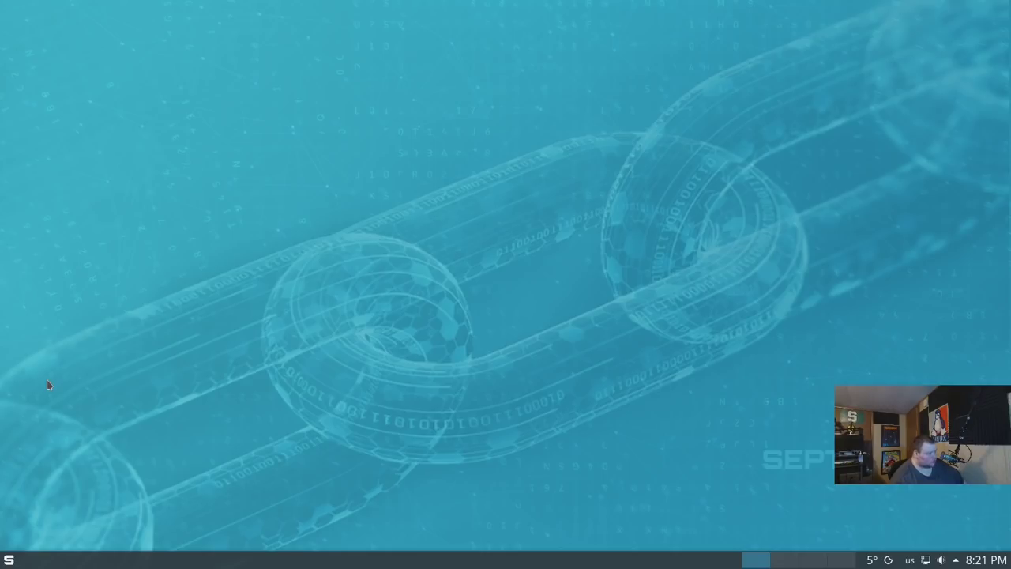
Look through the Graphics applications in the application launcher and return to the list of all categories.
{"action": "left_click", "coordinate": [8, 559]}
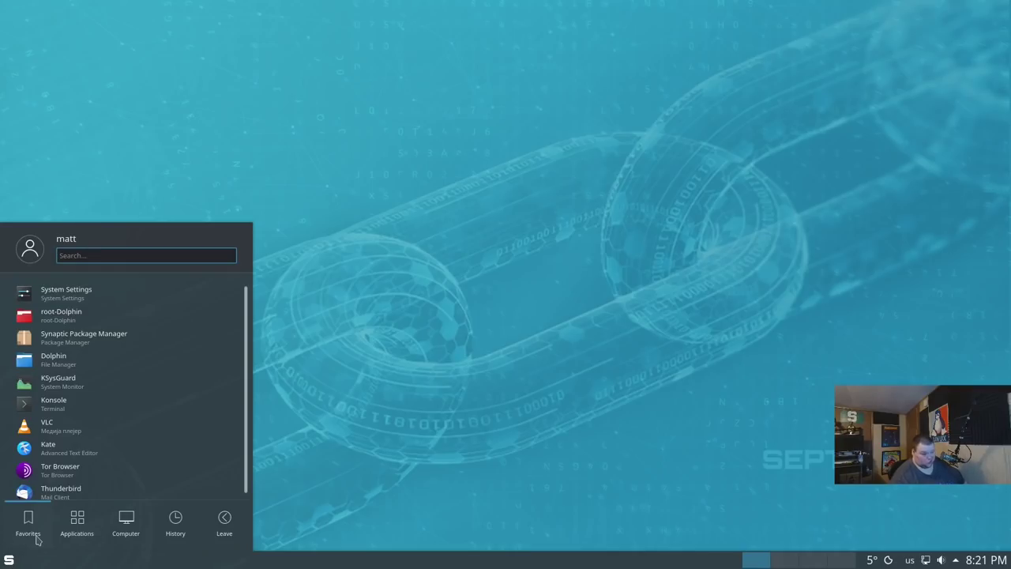
{"action": "left_click", "coordinate": [76, 521]}
{"action": "left_click", "coordinate": [113, 308]}
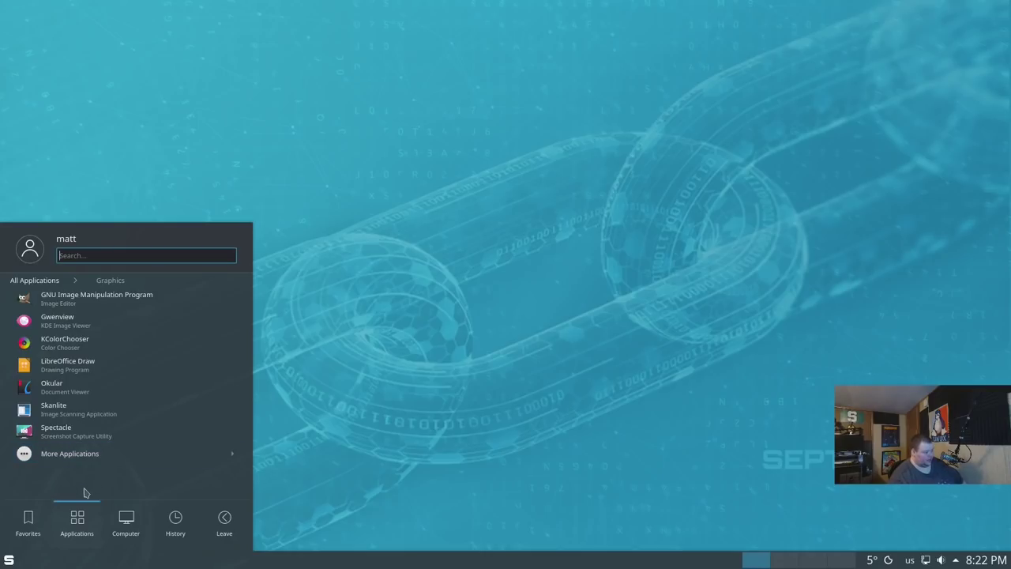
{"action": "left_click", "coordinate": [31, 280]}
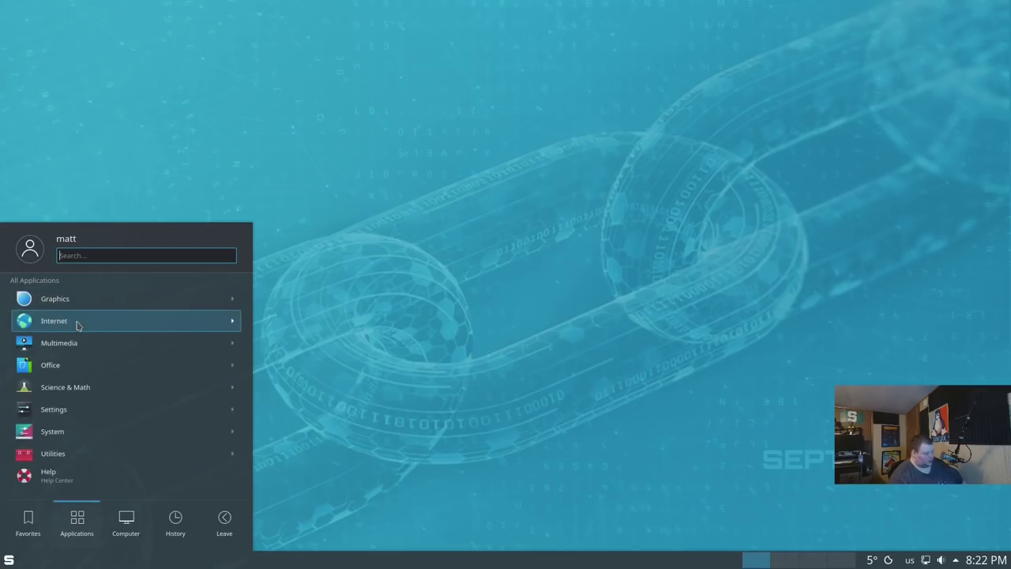
Launch Tor Browser from the Internet applications and connect to the Tor network.
{"action": "left_click", "coordinate": [78, 325]}
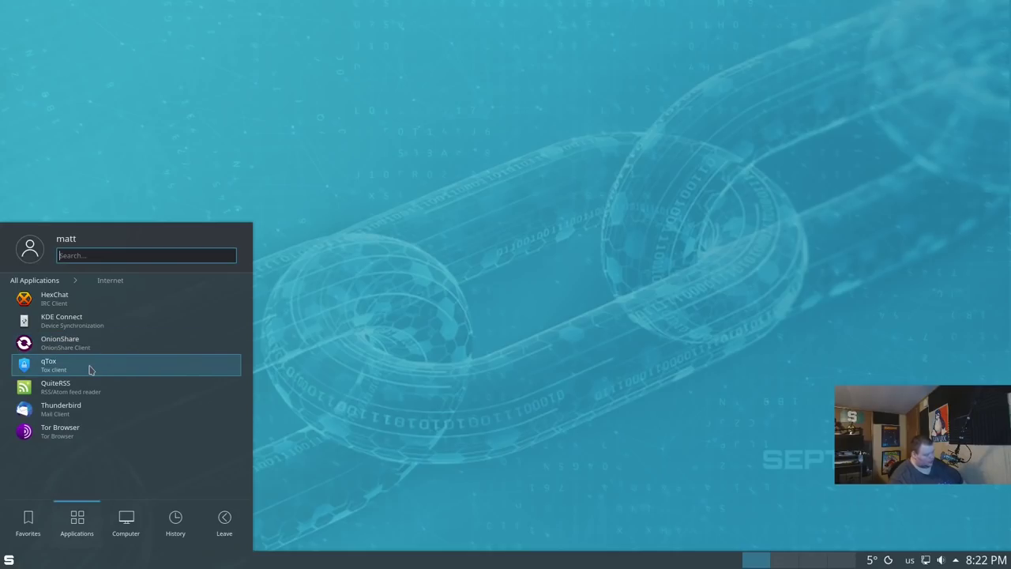
{"action": "left_click", "coordinate": [81, 435]}
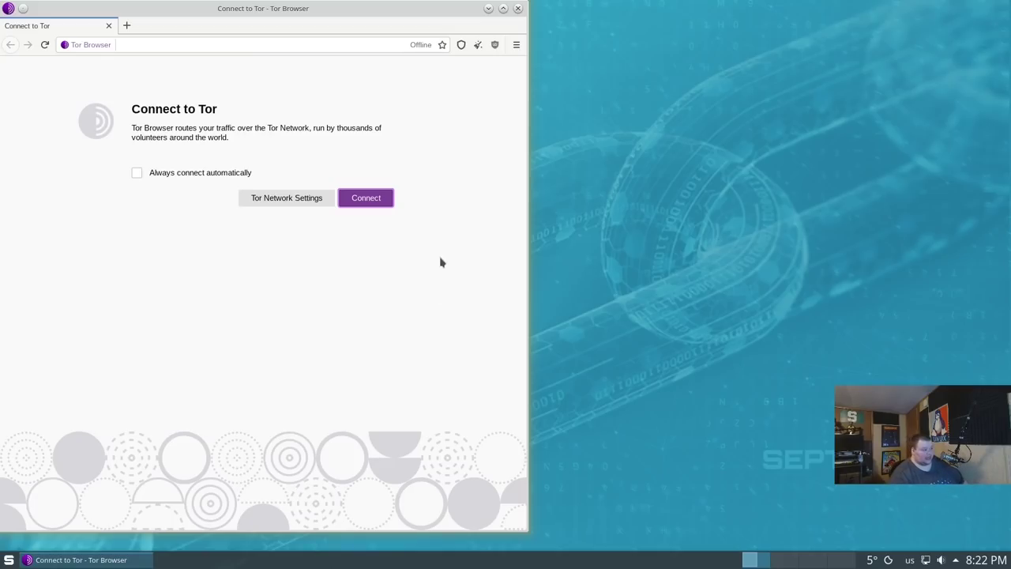
{"action": "left_click", "coordinate": [366, 198]}
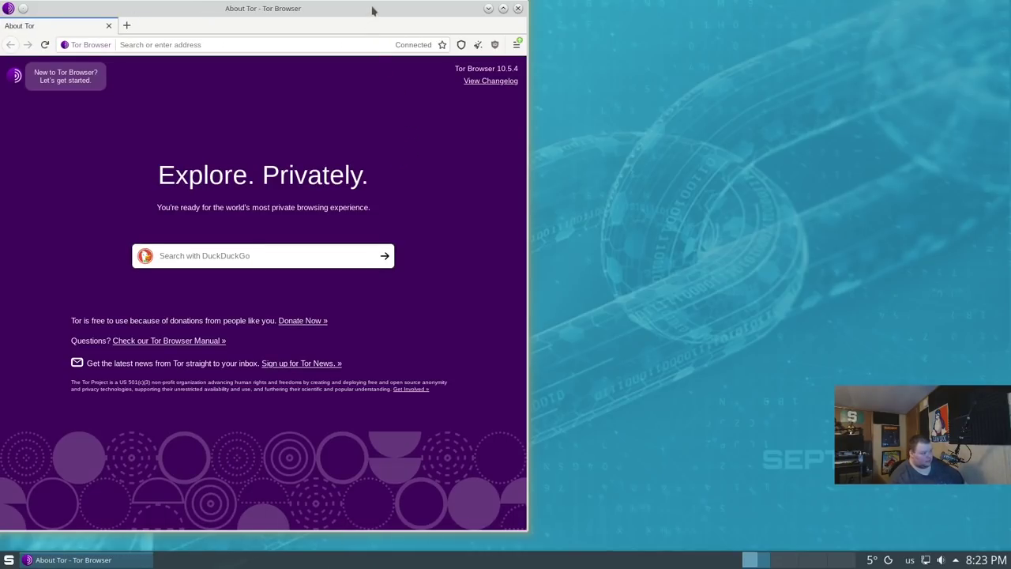
Enlarge the Tor Browser window and move it to the middle of the desktop.
{"action": "left_click_drag", "start_coordinate": [371, 12], "coordinate": [504, 39]}
{"action": "left_click_drag", "start_coordinate": [662, 29], "coordinate": [927, 169]}
{"action": "left_click_drag", "start_coordinate": [728, 178], "coordinate": [713, 84]}
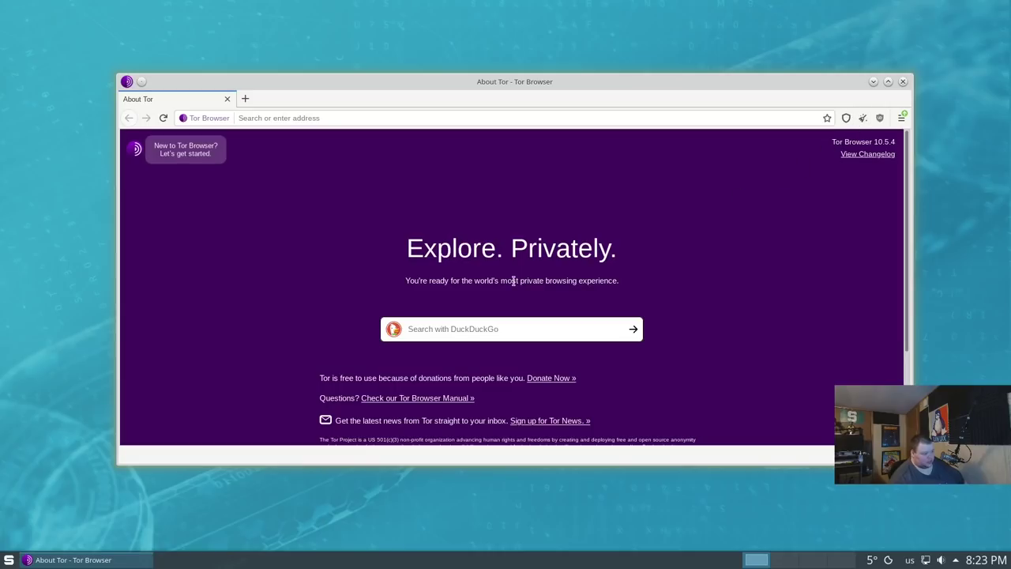
Check Tor Browser's version and update status in its About window and close that window.
{"action": "left_click", "coordinate": [900, 118]}
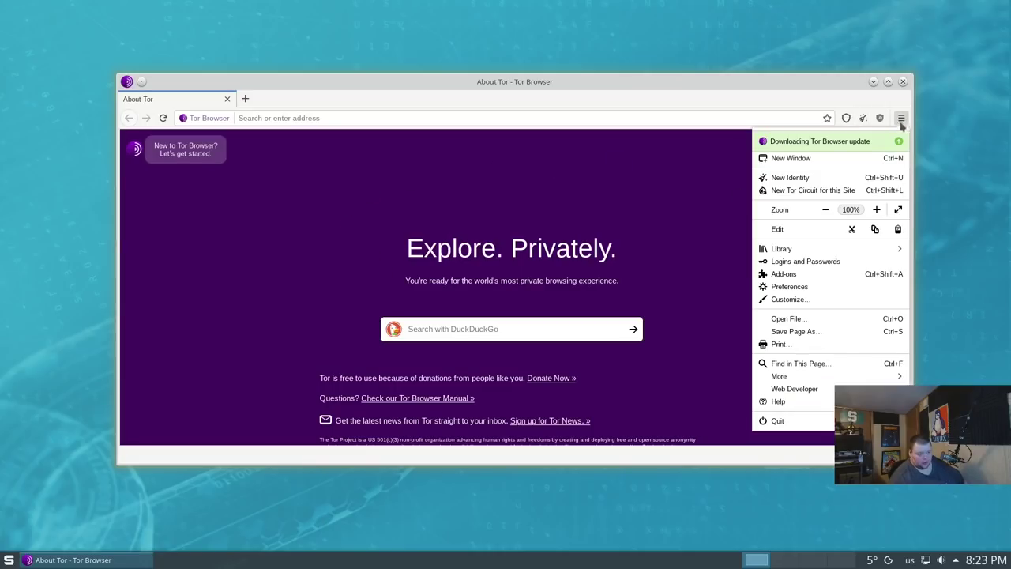
{"action": "left_click", "coordinate": [817, 404]}
{"action": "left_click", "coordinate": [814, 208]}
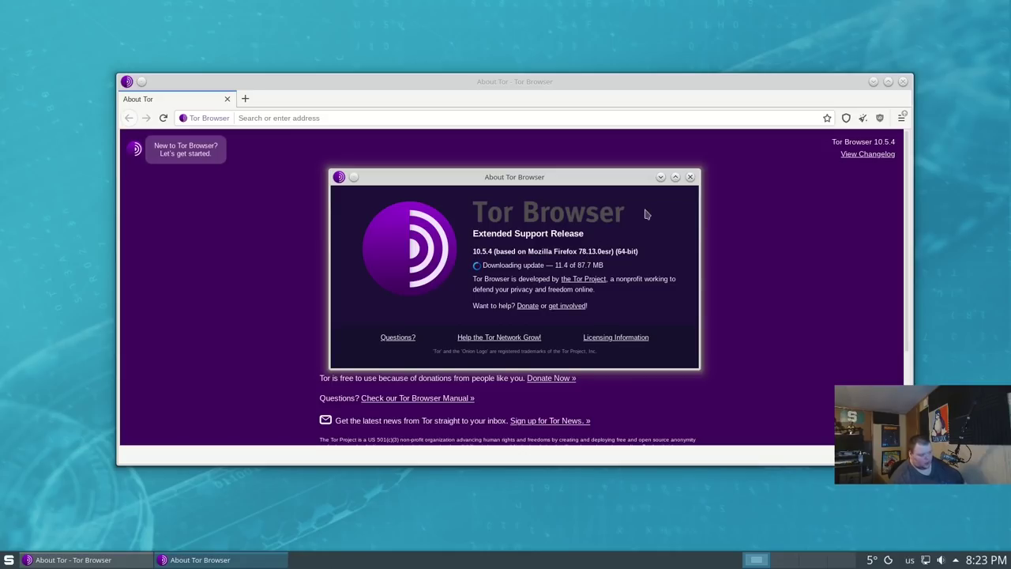
{"action": "left_click", "coordinate": [690, 176]}
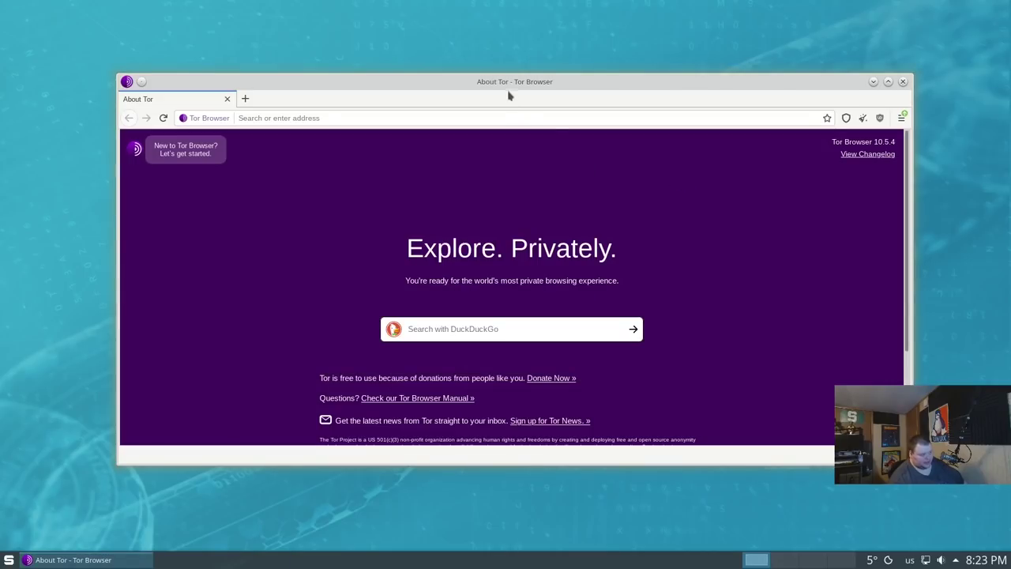
Move the Tor Browser window slightly and load youtube.com/thelinuxcast in a new tab.
{"action": "left_click_drag", "start_coordinate": [515, 82], "coordinate": [566, 73]}
{"action": "left_click", "coordinate": [298, 90]}
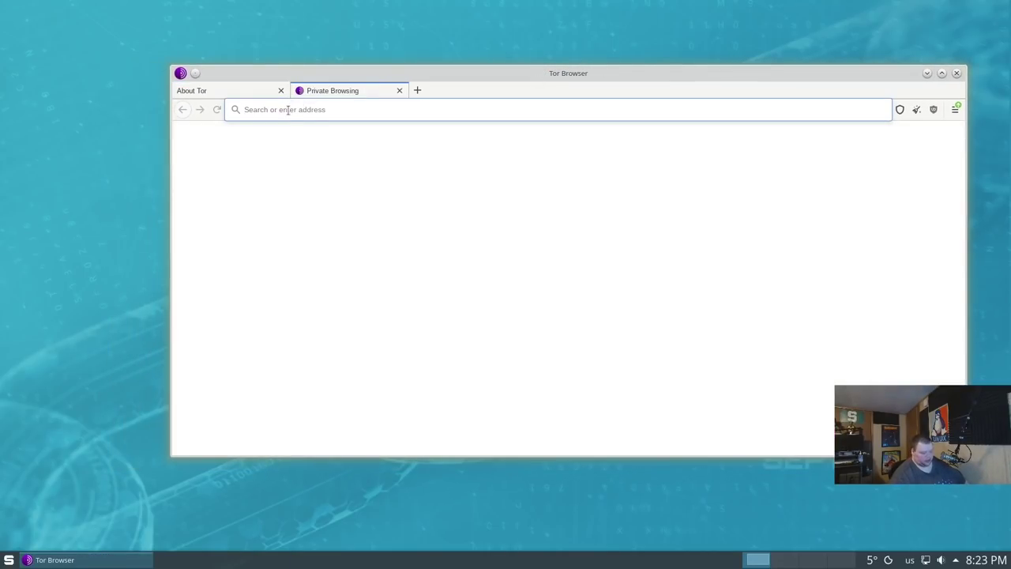
{"action": "type", "text": "youtube.com"}
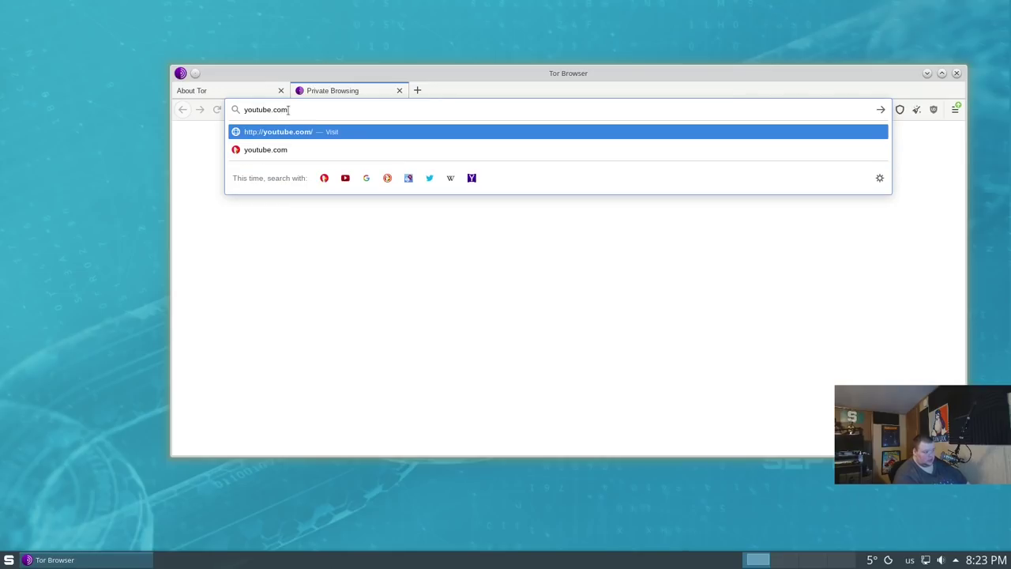
{"action": "type", "text": "/thelinuxcast"}
{"action": "key", "text": "Return"}
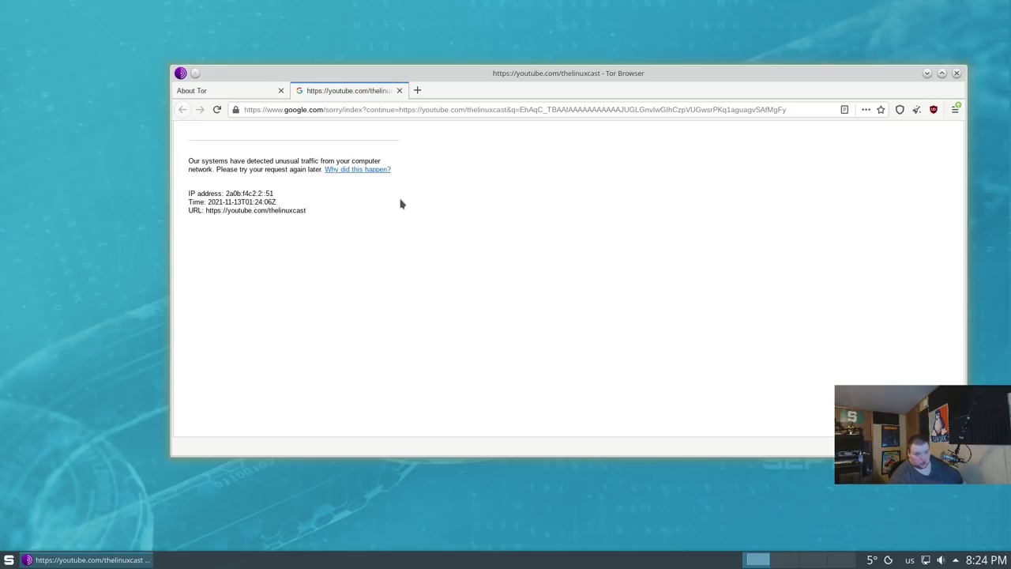
Replace the address in the current tab with google.com and load it.
{"action": "left_click", "coordinate": [378, 109]}
{"action": "double_click", "coordinate": [381, 107]}
{"action": "key", "text": "ctrl+a"}
{"action": "type", "text": "google."}
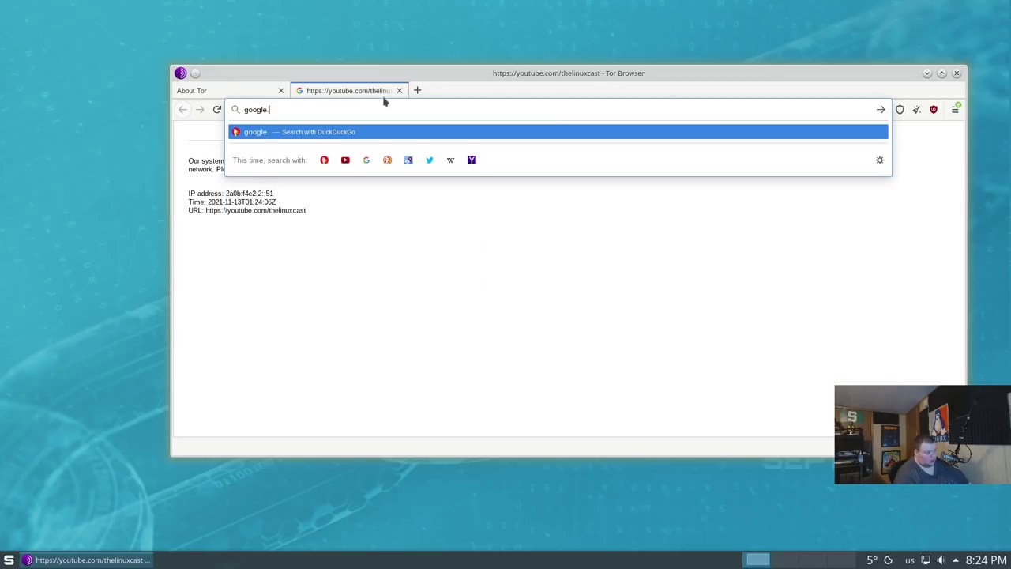
{"action": "type", "text": "com"}
{"action": "key", "text": "Return"}
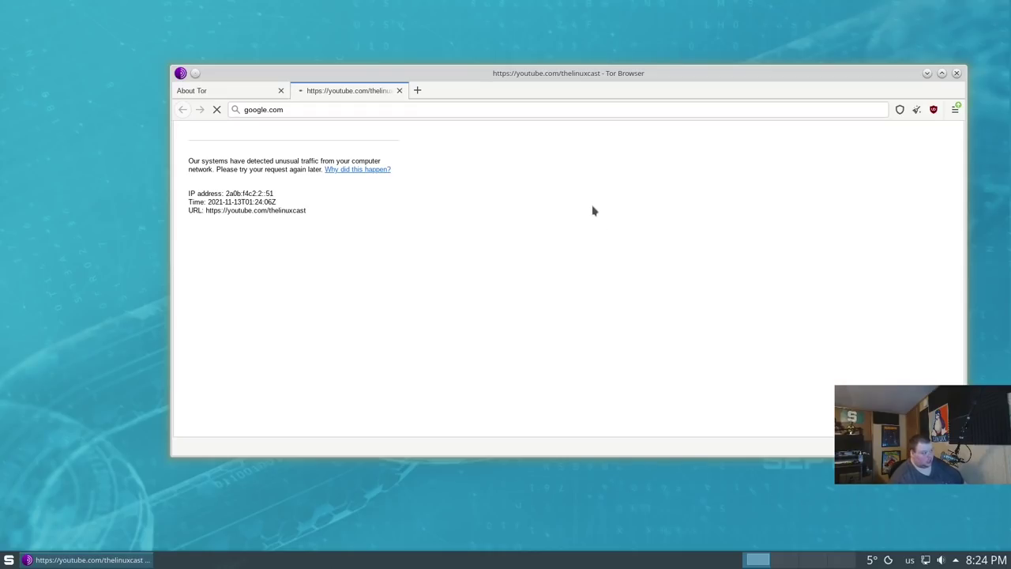
Move and narrow the Tor Browser window, and close it.
{"action": "left_click_drag", "start_coordinate": [635, 73], "coordinate": [580, 76]}
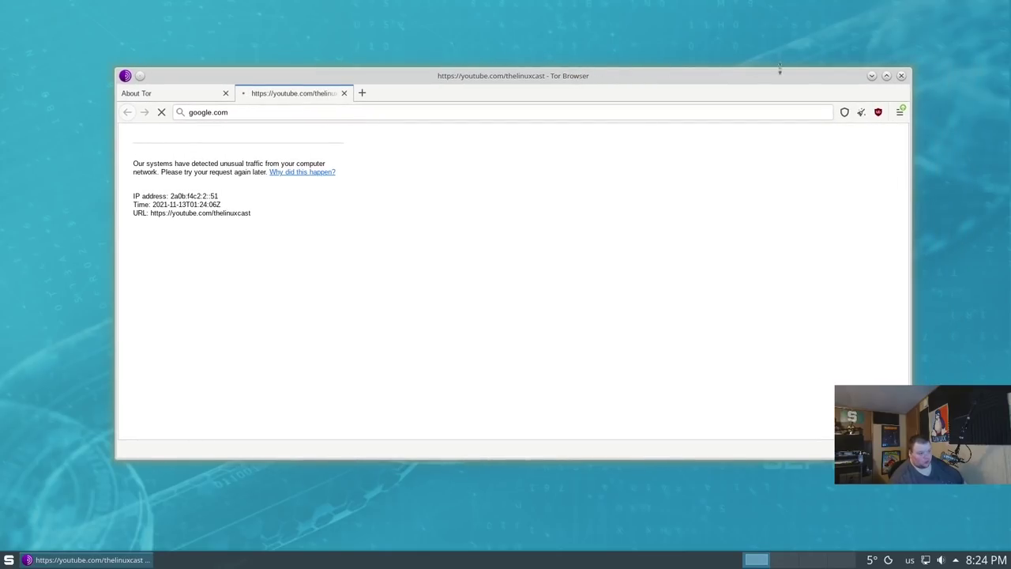
{"action": "left_click_drag", "start_coordinate": [914, 74], "coordinate": [723, 60]}
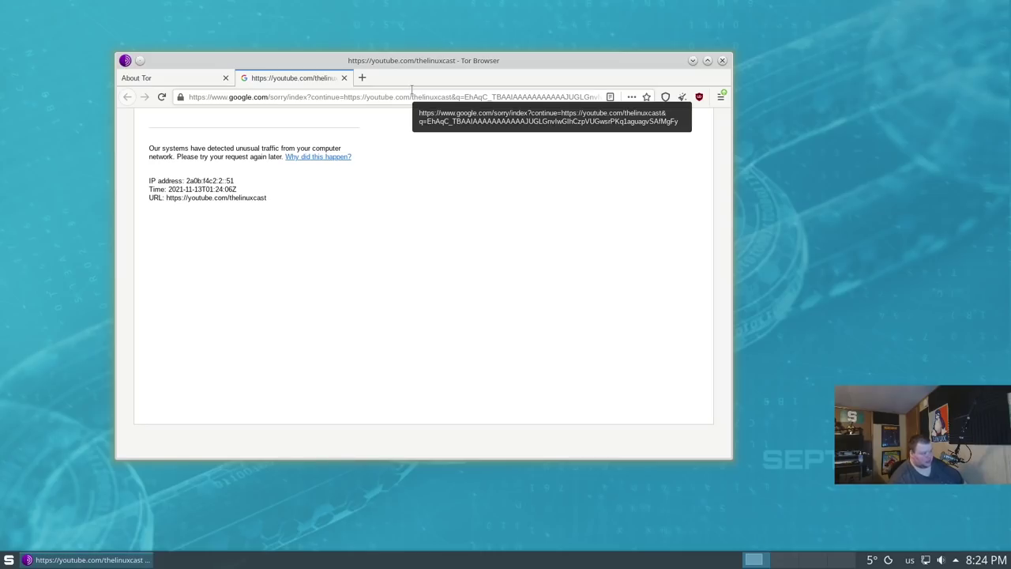
{"action": "left_click", "coordinate": [721, 61]}
{"action": "left_click", "coordinate": [514, 286]}
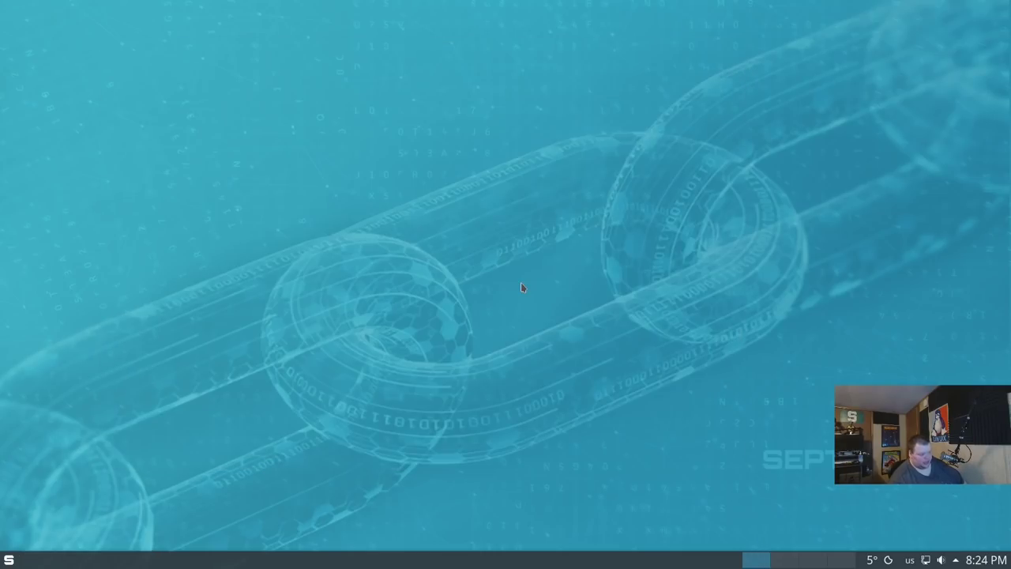
Look through the Multimedia and Office categories in the application launcher and return to the list of all applications.
{"action": "left_click", "coordinate": [8, 559]}
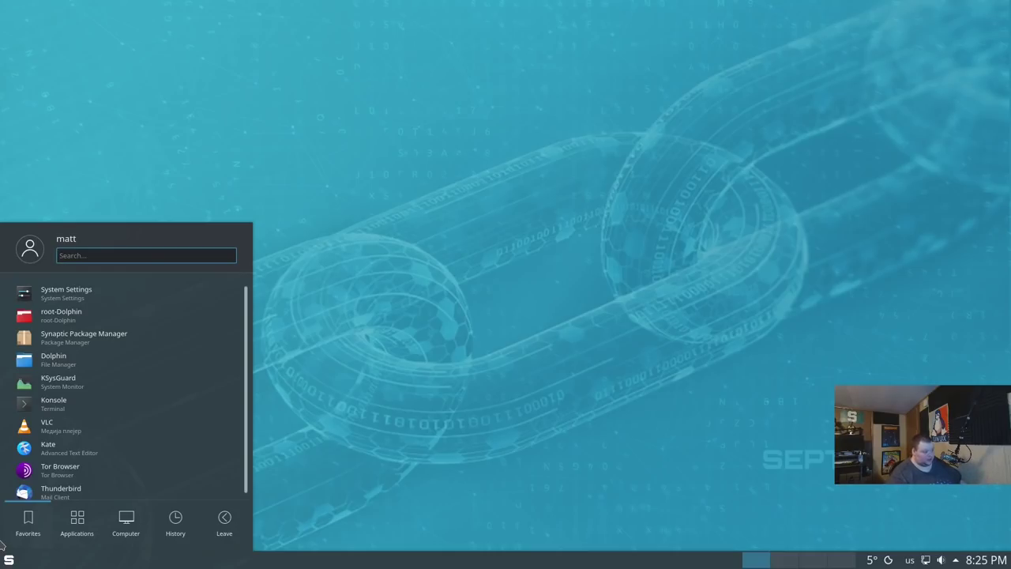
{"action": "left_click", "coordinate": [176, 521]}
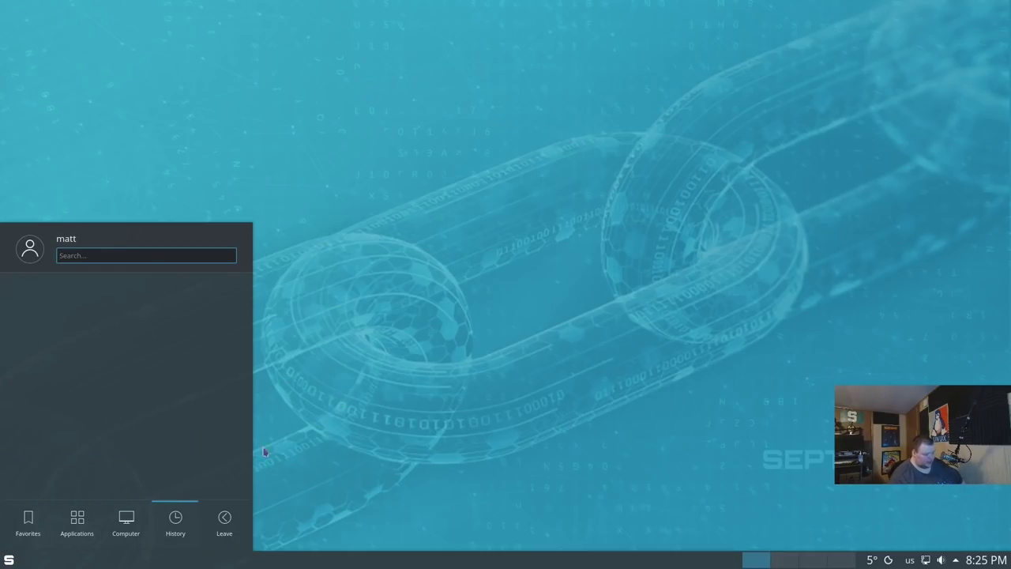
{"action": "left_click", "coordinate": [76, 525]}
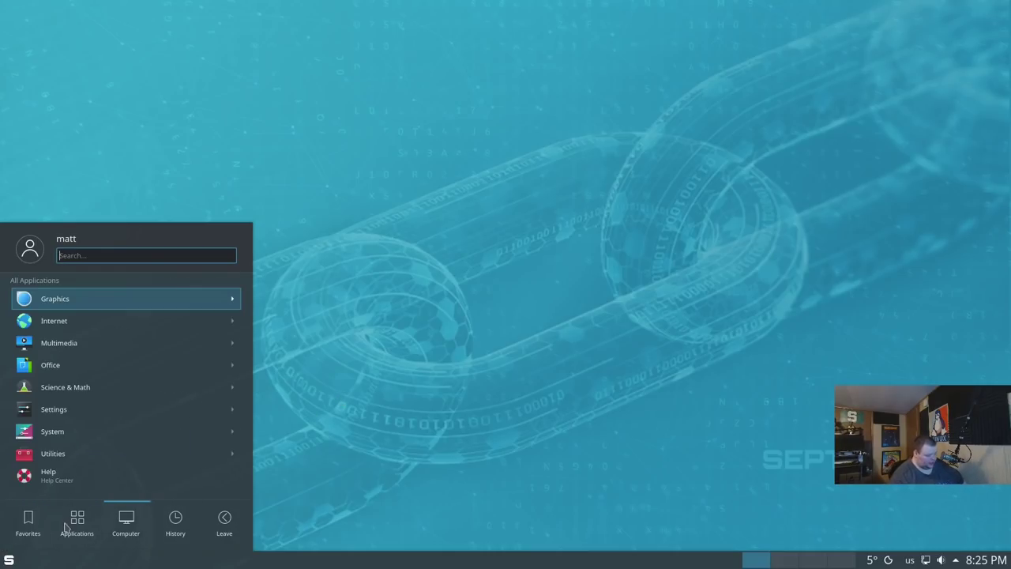
{"action": "left_click", "coordinate": [81, 344]}
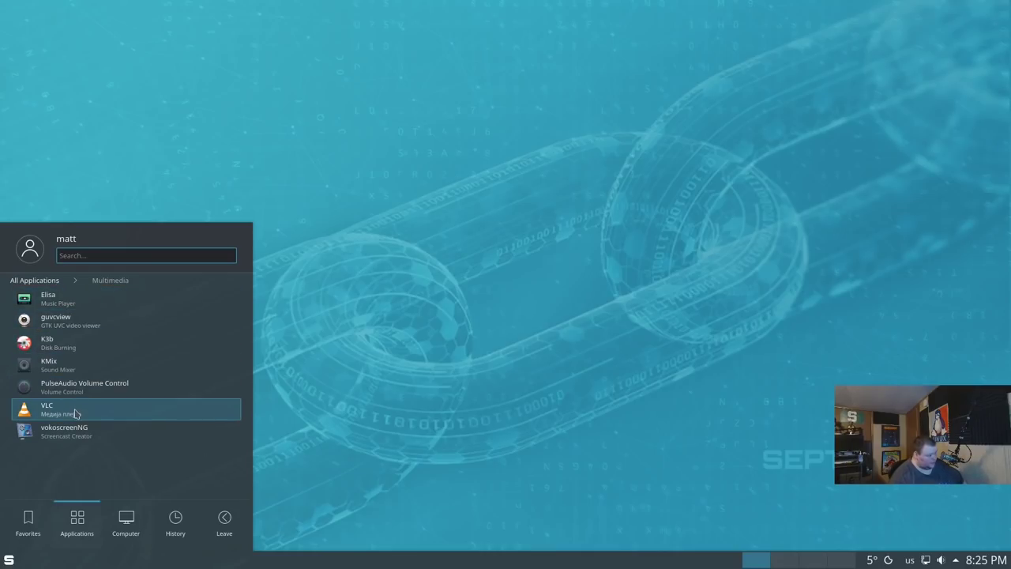
{"action": "key", "text": "Left"}
{"action": "left_click", "coordinate": [47, 363]}
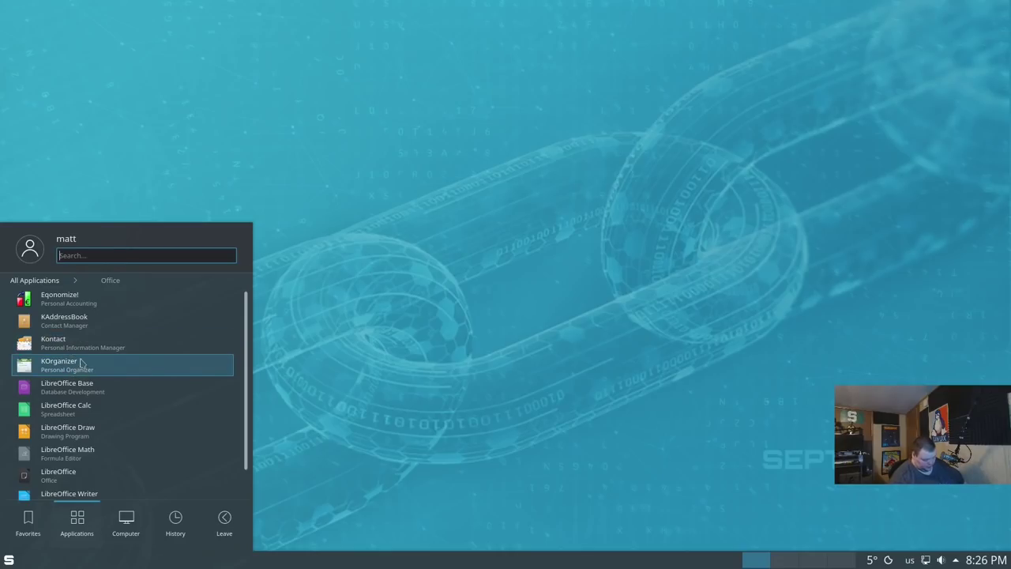
{"action": "left_click", "coordinate": [49, 281]}
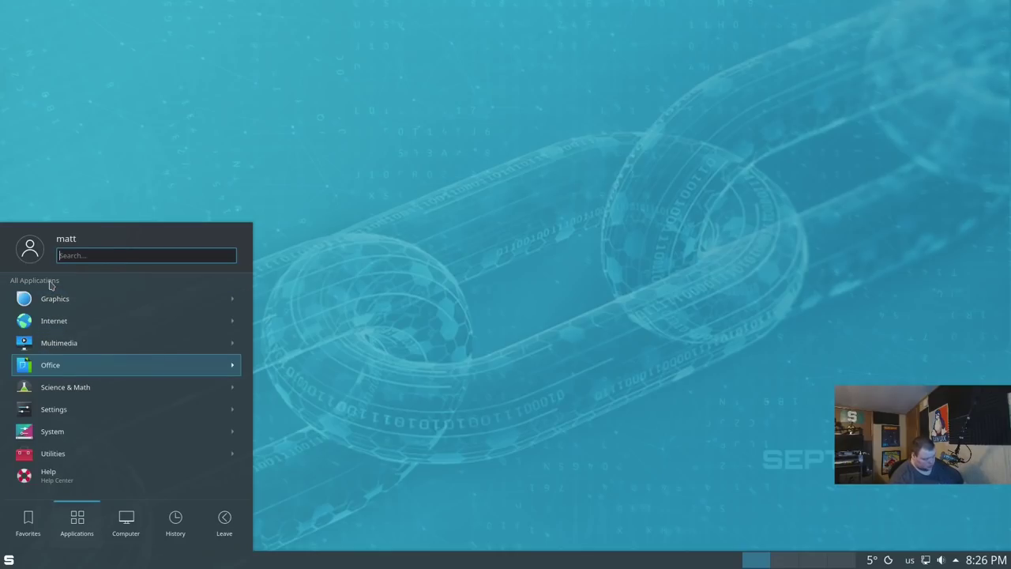
Examine the Science & Math, Settings and Utilities categories in the launcher and return to the category list.
{"action": "left_click", "coordinate": [78, 384]}
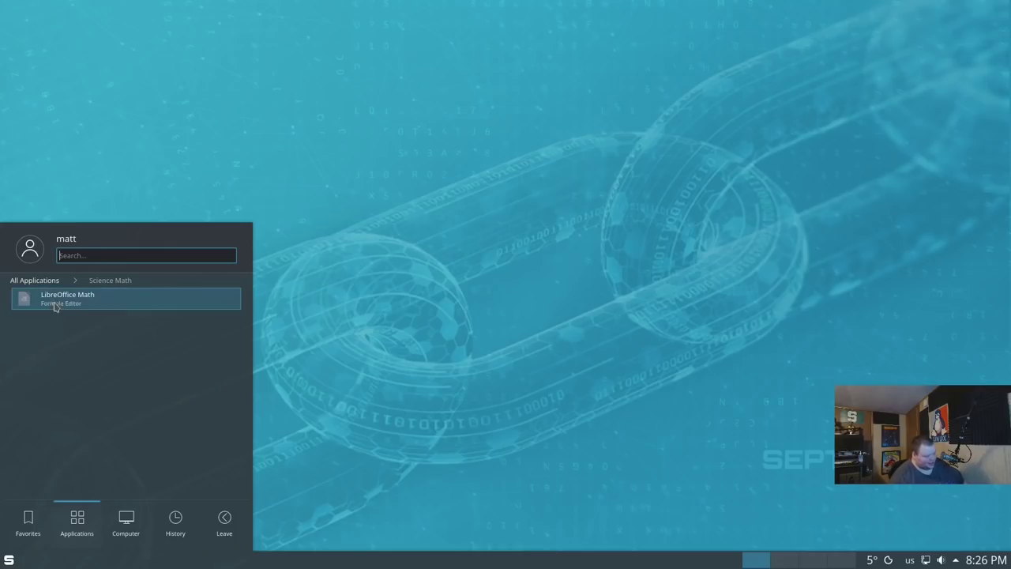
{"action": "left_click", "coordinate": [35, 280]}
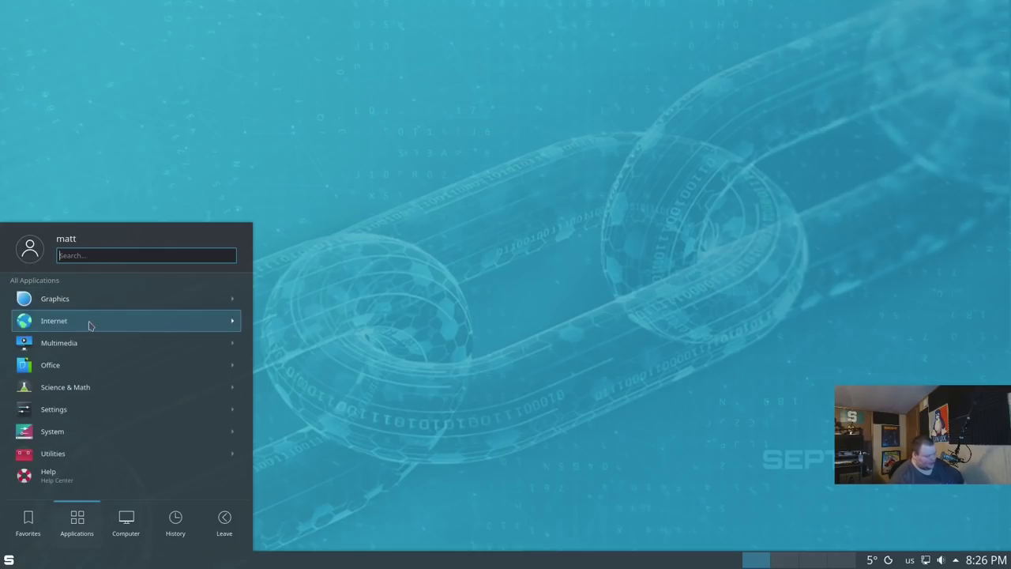
{"action": "left_click", "coordinate": [79, 409]}
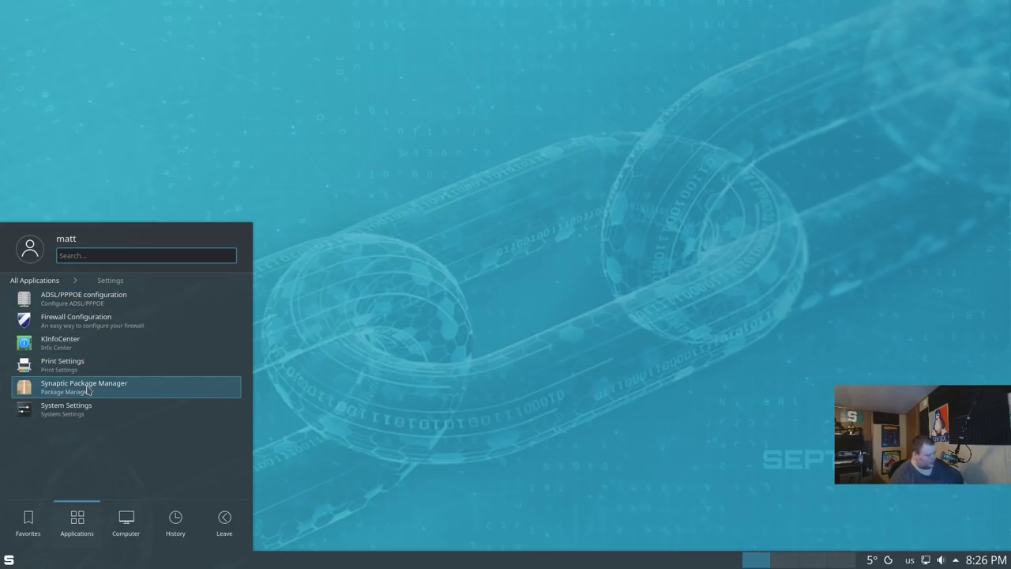
{"action": "left_click", "coordinate": [48, 281]}
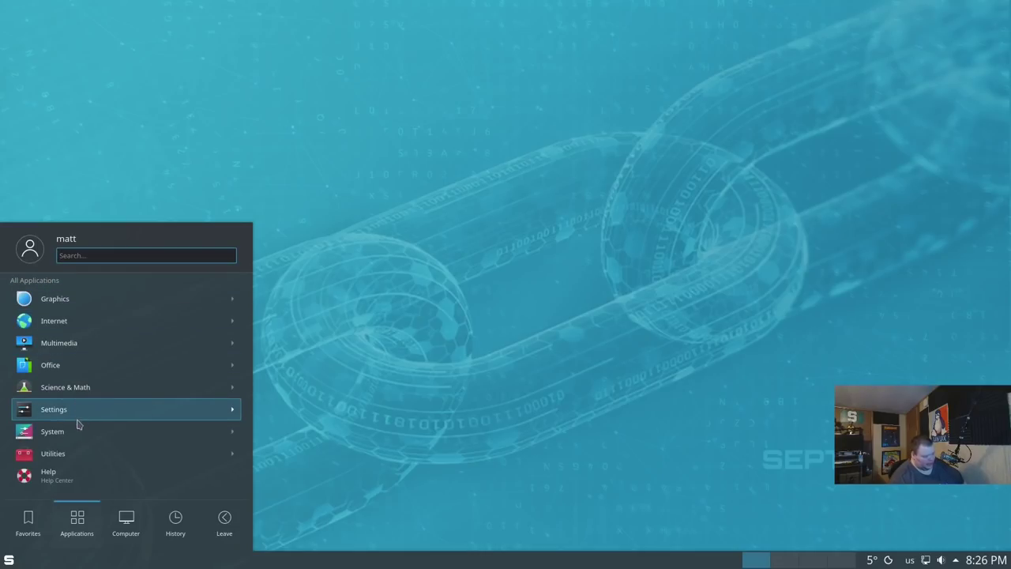
{"action": "left_click", "coordinate": [66, 458]}
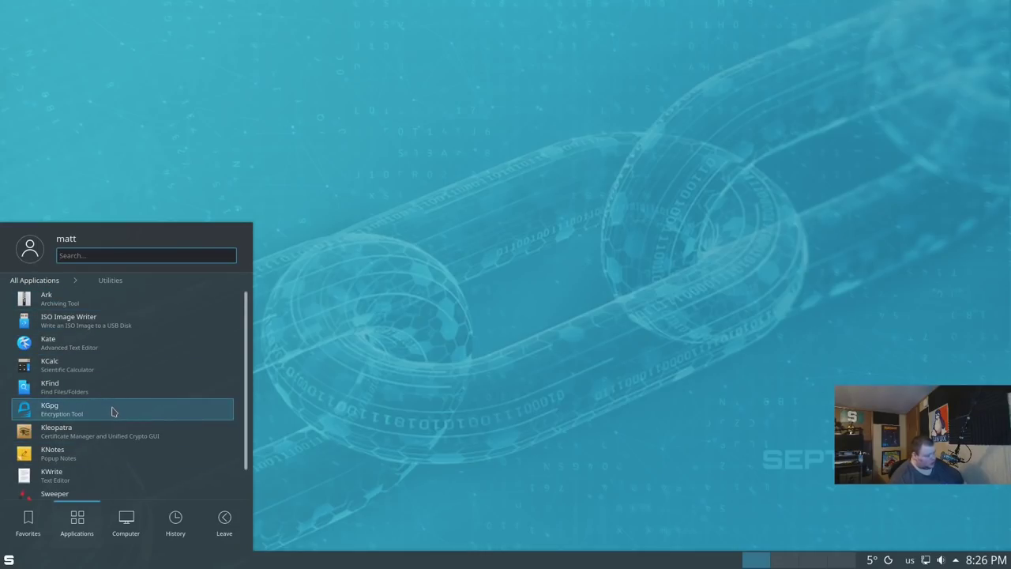
{"action": "scroll", "coordinate": [138, 420], "scroll_direction": "down", "scroll_amount": 1}
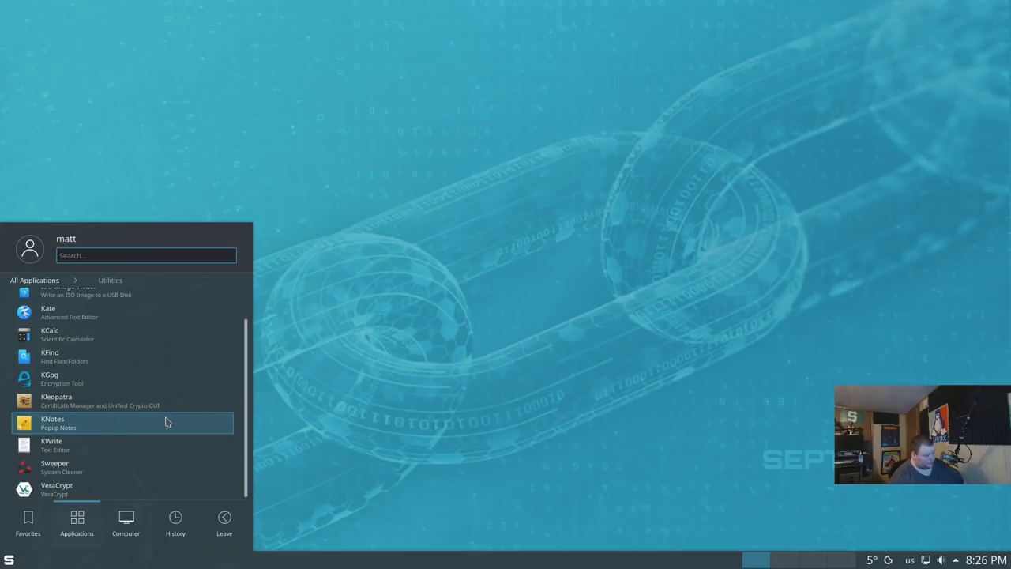
{"action": "scroll", "coordinate": [45, 294], "scroll_direction": "up", "scroll_amount": 1}
{"action": "left_click", "coordinate": [34, 280]}
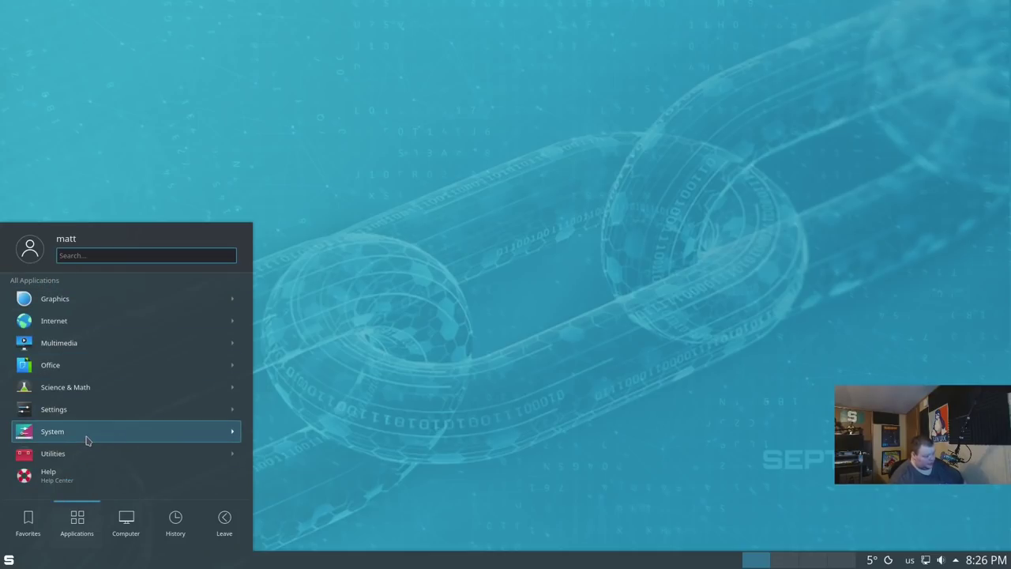
Open System Settings and review the available global themes, Plasma styles and application styles.
{"action": "left_click", "coordinate": [106, 410]}
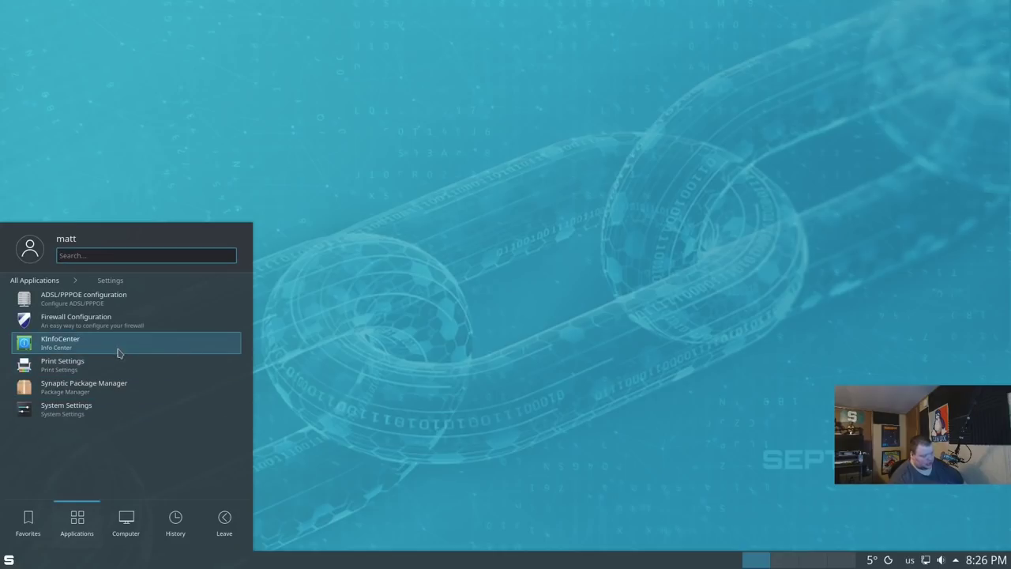
{"action": "left_click", "coordinate": [114, 409]}
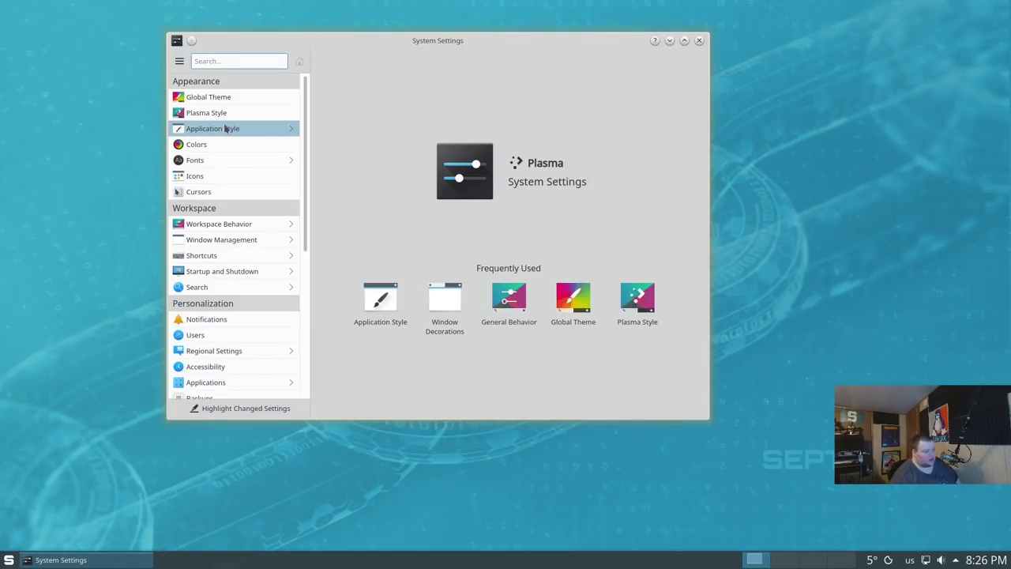
{"action": "left_click", "coordinate": [234, 98]}
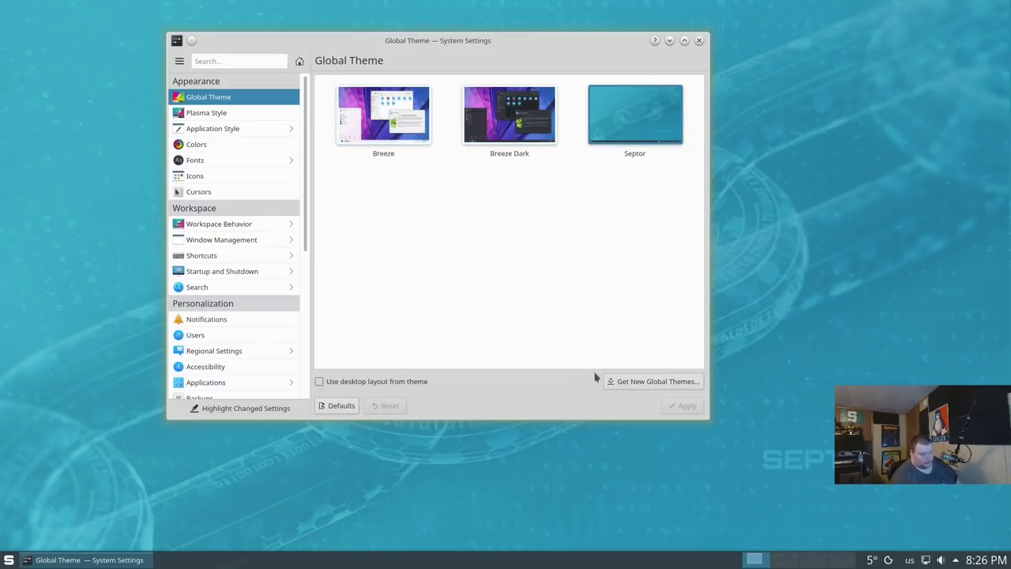
{"action": "left_click", "coordinate": [249, 116]}
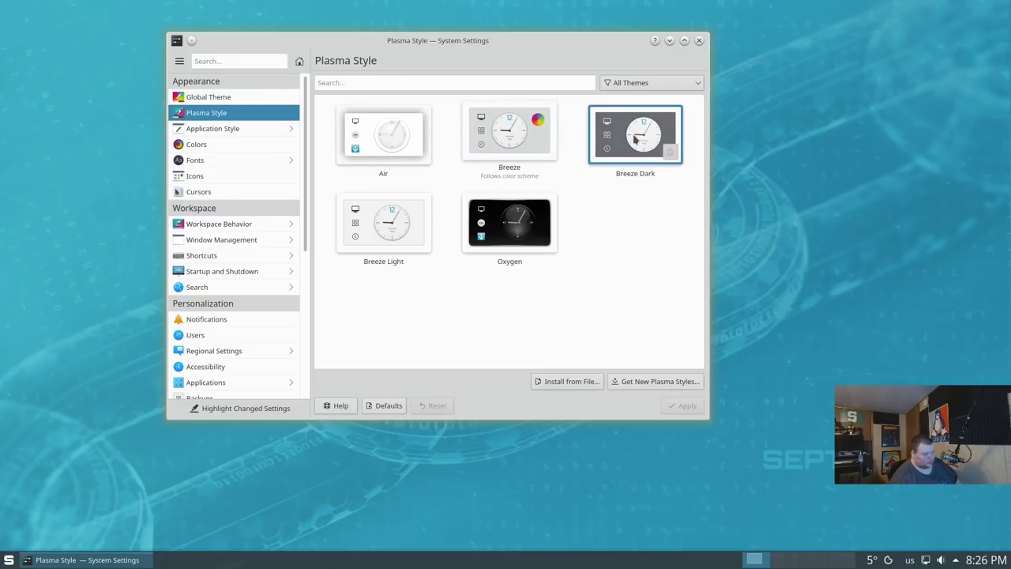
{"action": "left_click", "coordinate": [215, 129]}
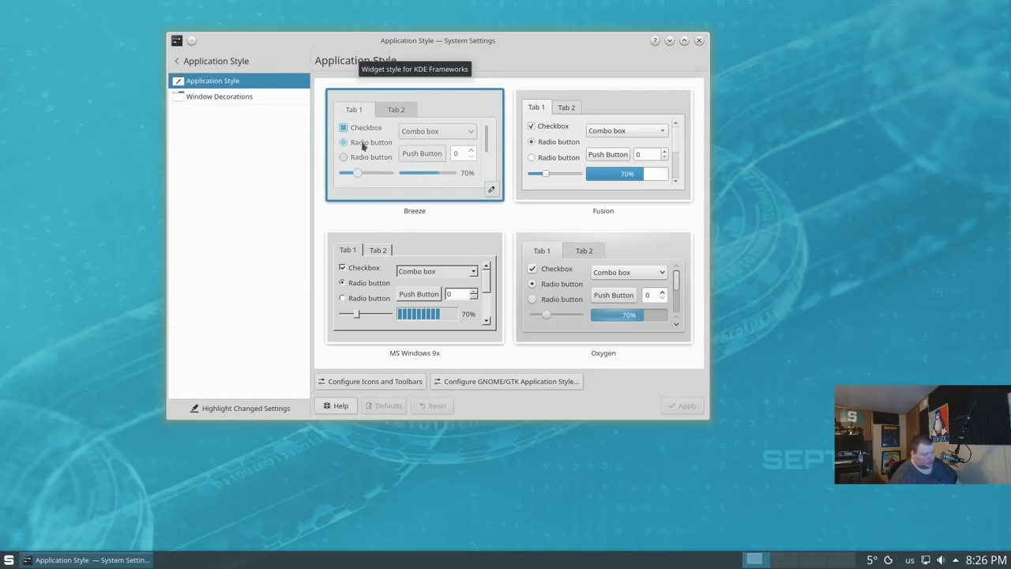
Set the window decoration theme to Breeze, apply it and look over the other settings categories.
{"action": "left_click", "coordinate": [261, 97]}
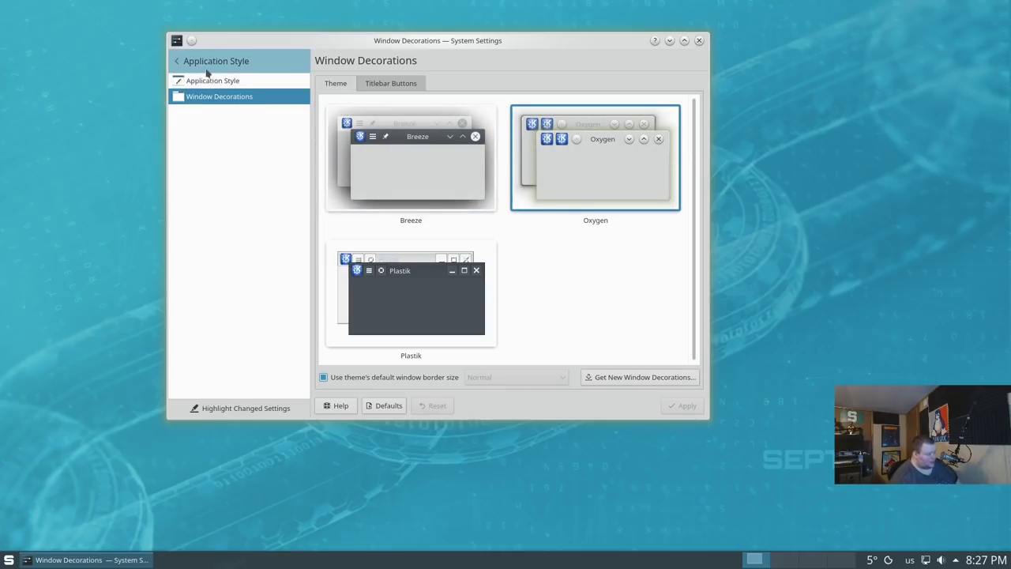
{"action": "left_click", "coordinate": [179, 67]}
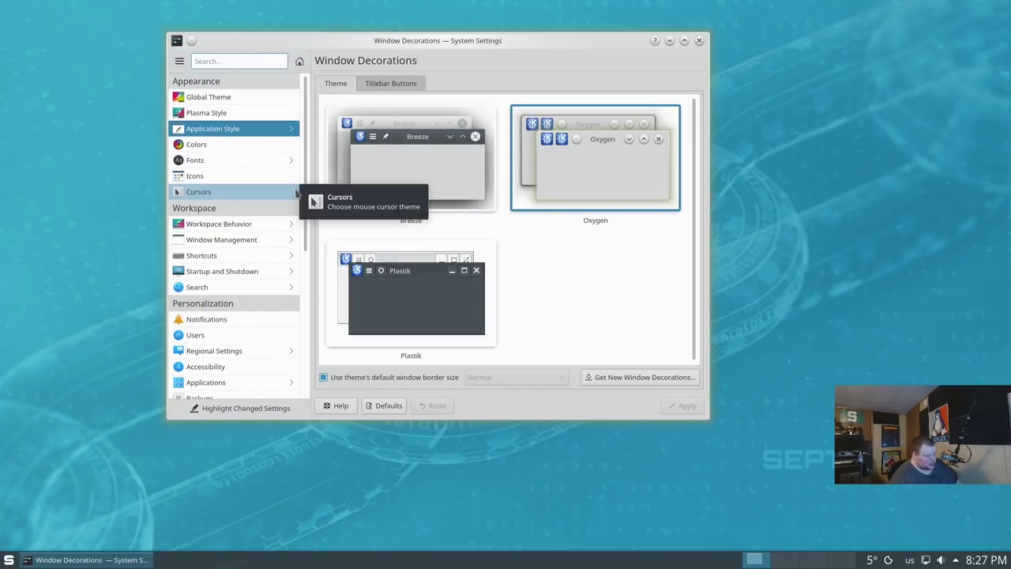
{"action": "left_click", "coordinate": [411, 162]}
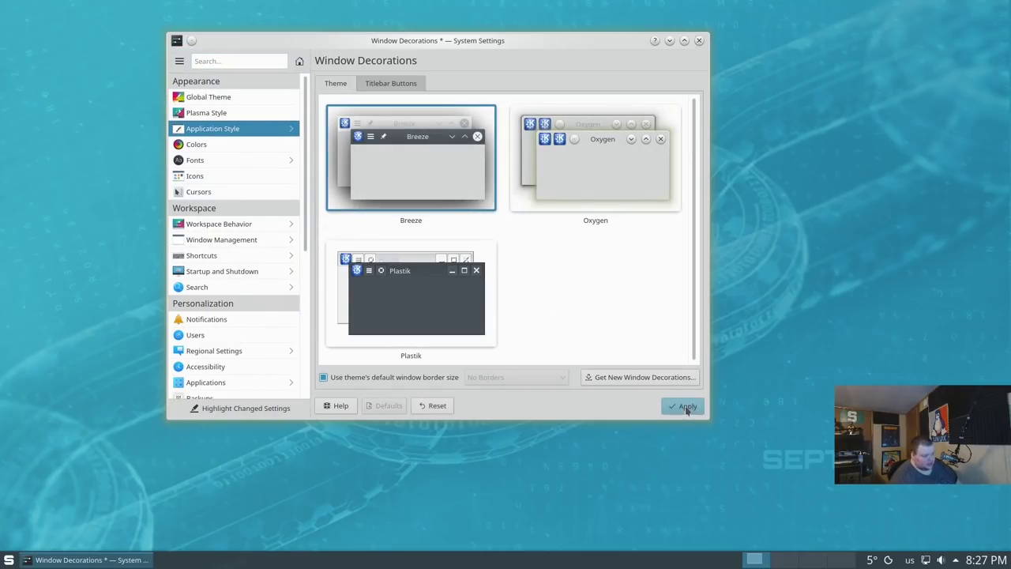
{"action": "left_click", "coordinate": [684, 406]}
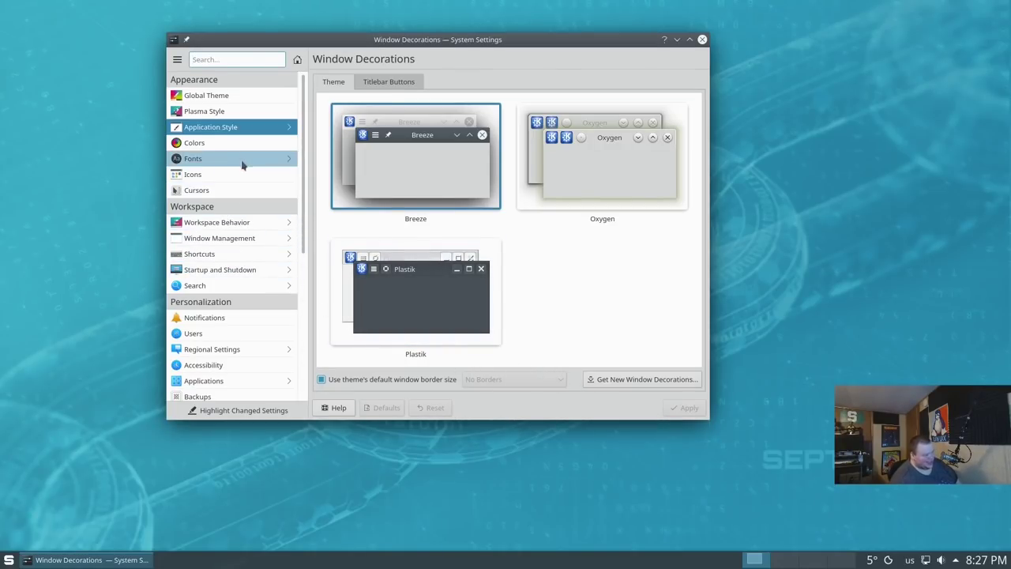
{"action": "scroll", "coordinate": [229, 214], "scroll_direction": "down", "scroll_amount": 1}
{"action": "scroll", "coordinate": [233, 222], "scroll_direction": "down", "scroll_amount": 2}
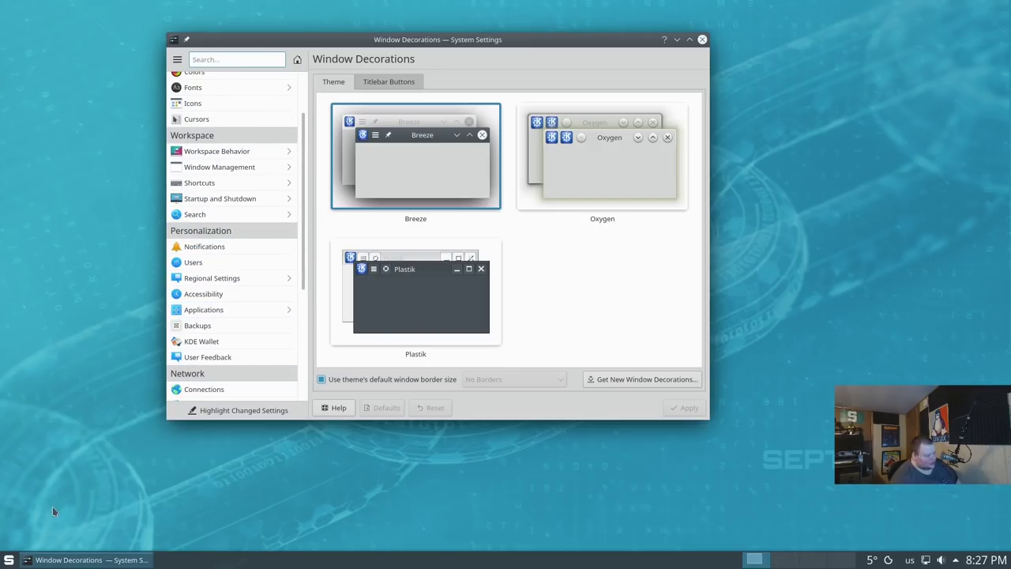
Search the application launcher for "about" and open System Information to check the distribution, software and hardware details.
{"action": "left_click", "coordinate": [6, 559]}
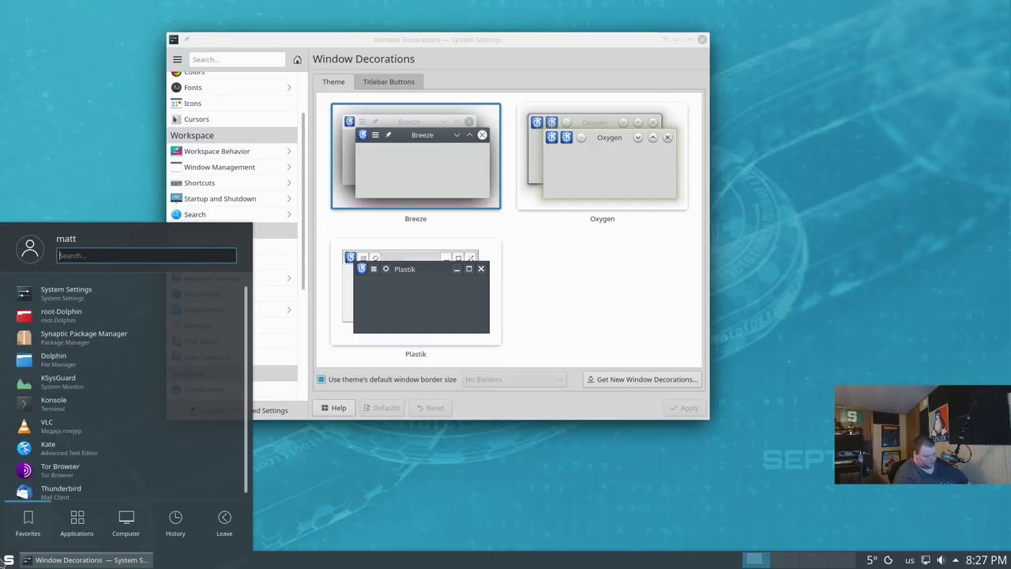
{"action": "type", "text": "about"}
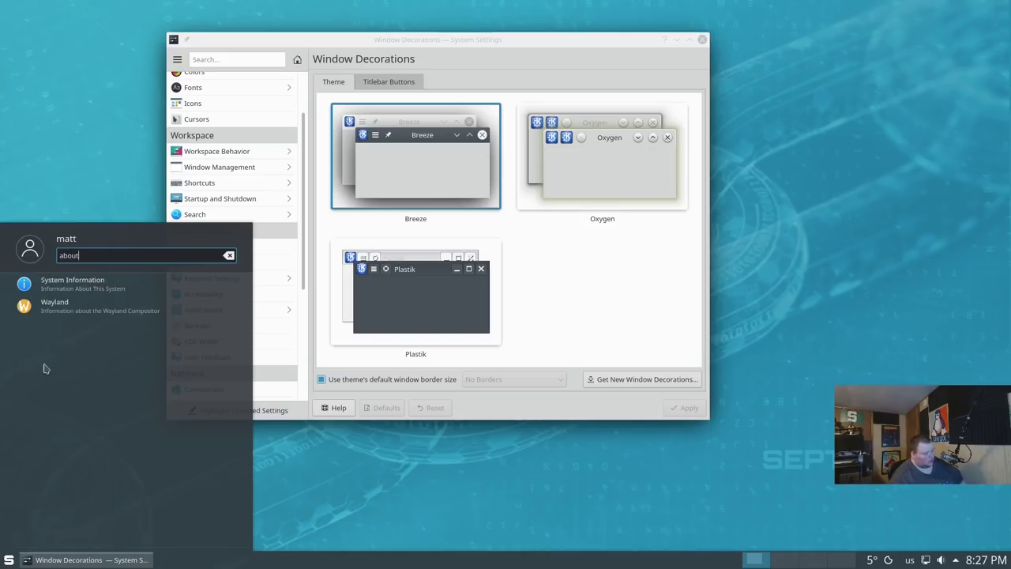
{"action": "left_click", "coordinate": [79, 289]}
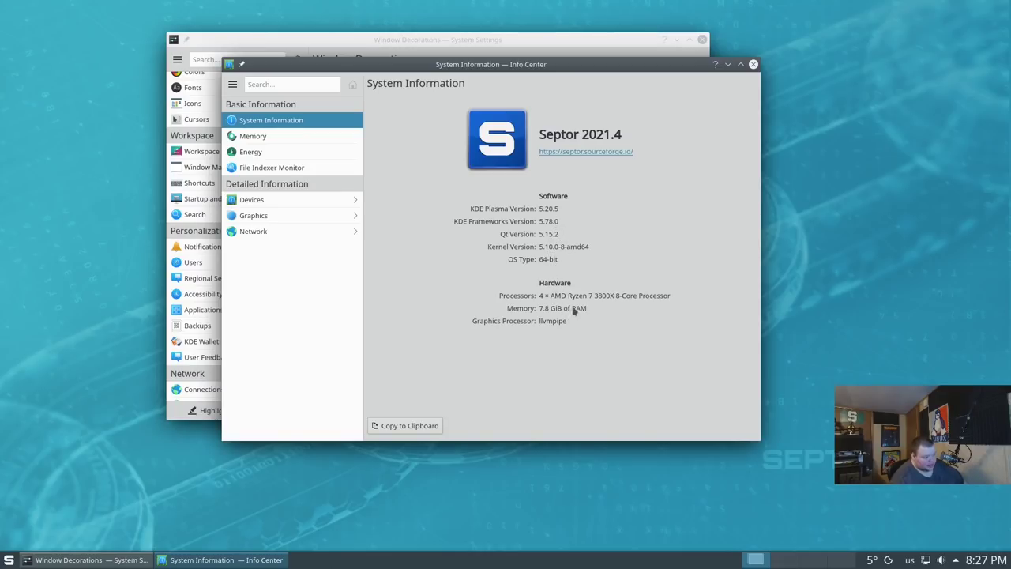
Open Tor Browser from the application launcher and connect it to the Tor network.
{"action": "left_click", "coordinate": [6, 561]}
{"action": "left_click", "coordinate": [58, 474]}
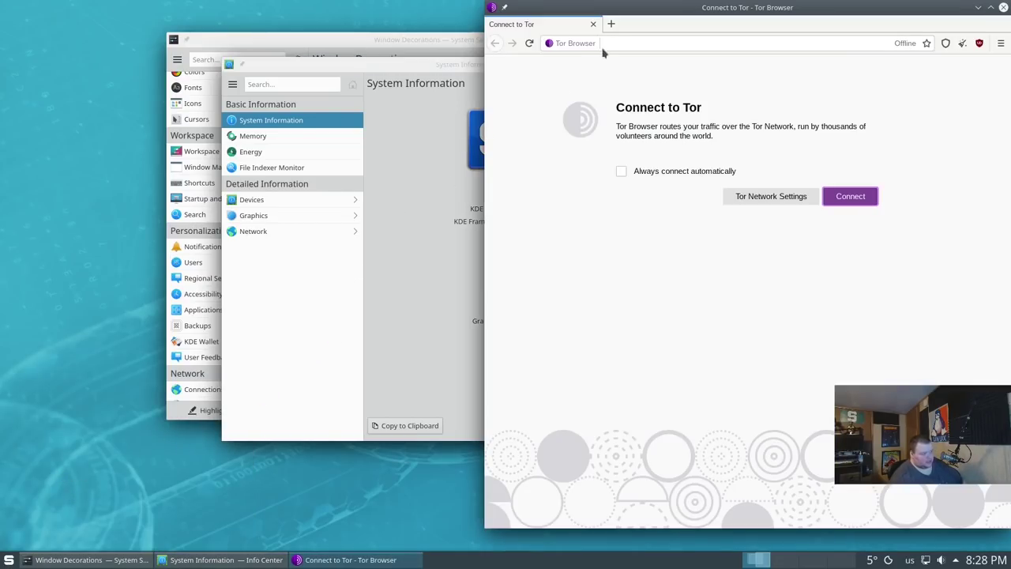
{"action": "left_click", "coordinate": [609, 40]}
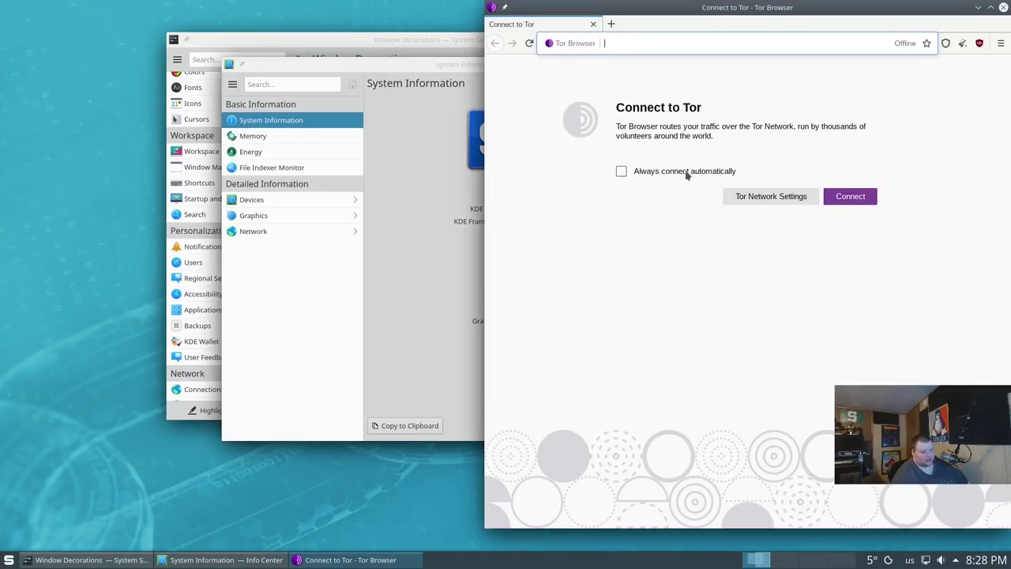
{"action": "left_click", "coordinate": [686, 172]}
{"action": "left_click", "coordinate": [853, 197]}
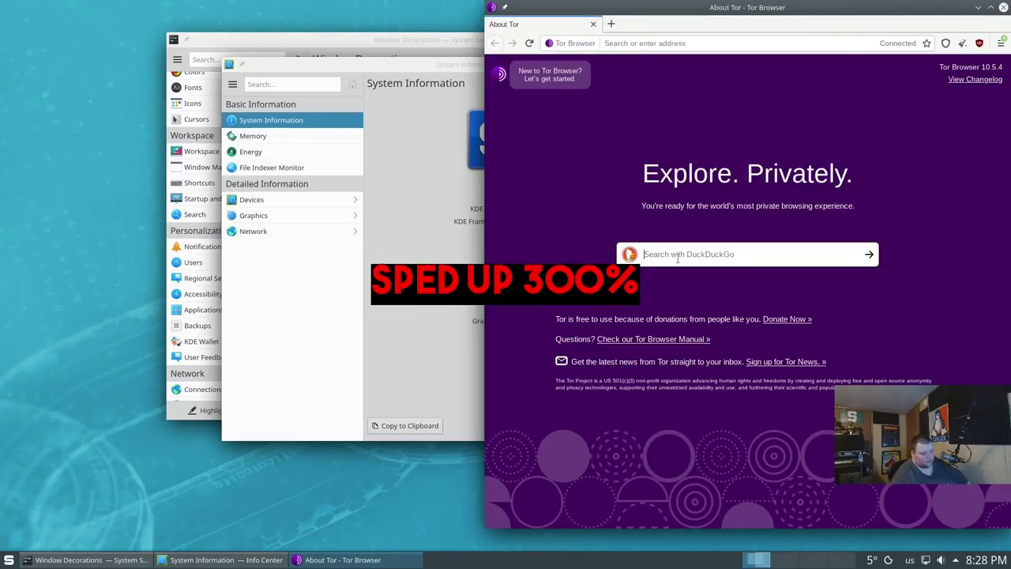
Search DuckDuckGo in Tor Browser for "latest kde plasma release".
{"action": "left_click", "coordinate": [676, 254]}
{"action": "type", "text": "latest kd"}
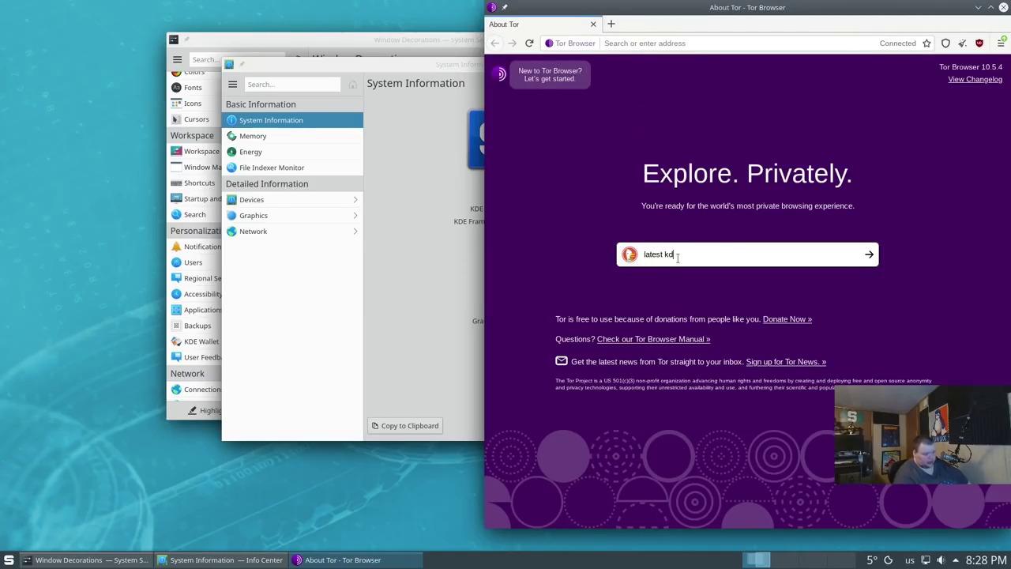
{"action": "type", "text": "e plasma release"}
{"action": "key", "text": "Return"}
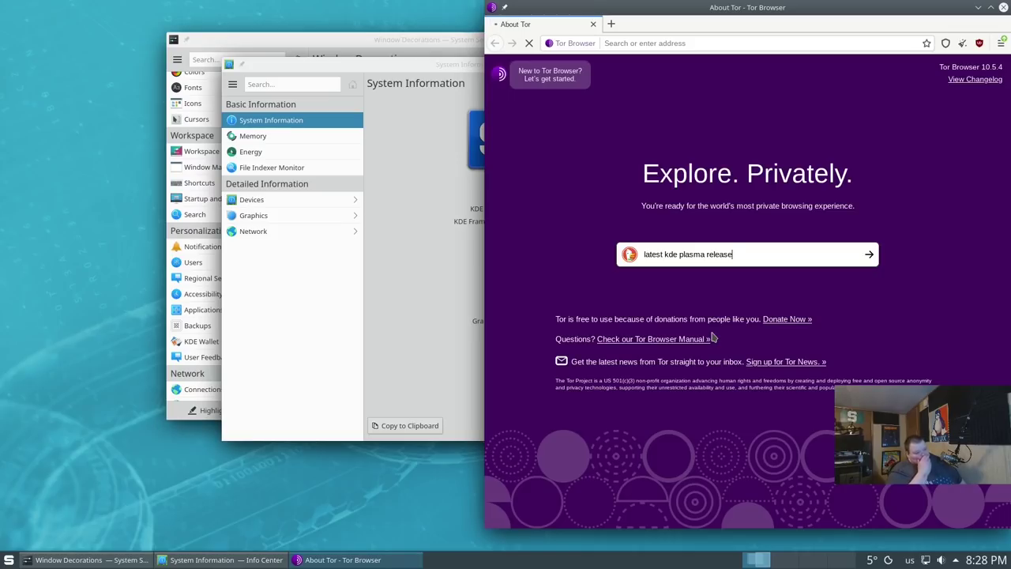
{"action": "key", "text": "Return"}
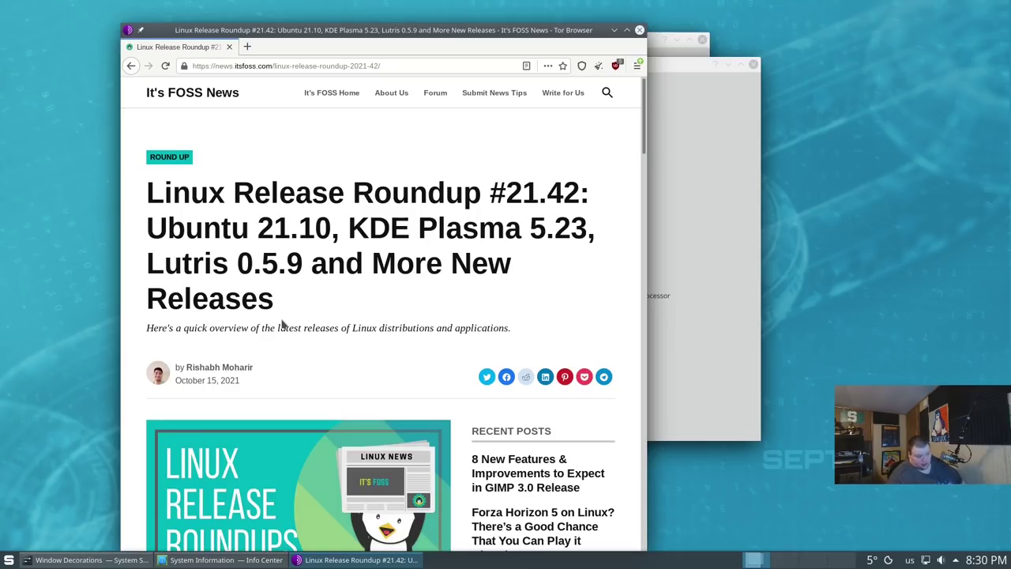
Recheck the KDE Plasma version in System Information, close that window and return to System Settings.
{"action": "left_click", "coordinate": [729, 218]}
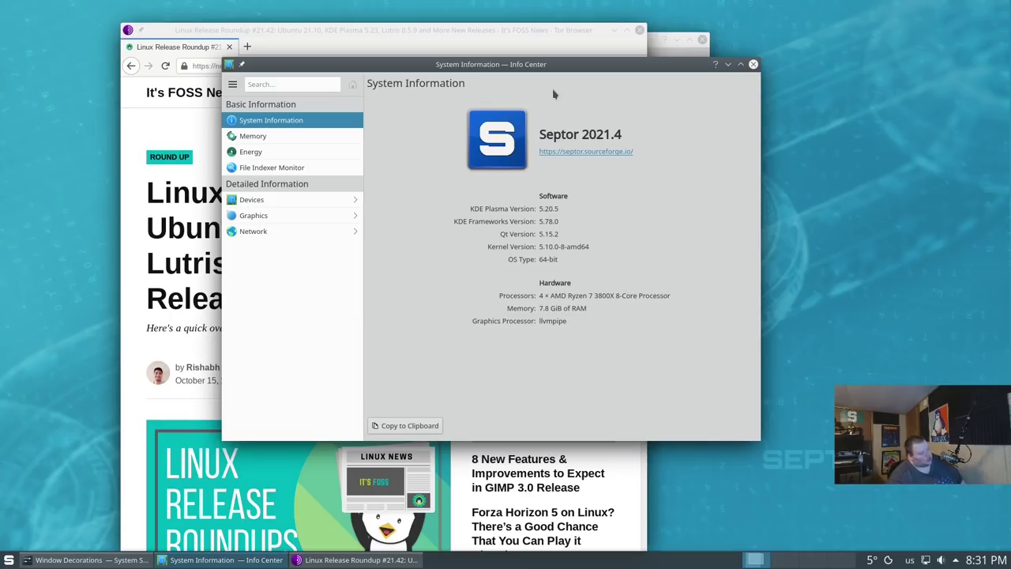
{"action": "left_click", "coordinate": [753, 65]}
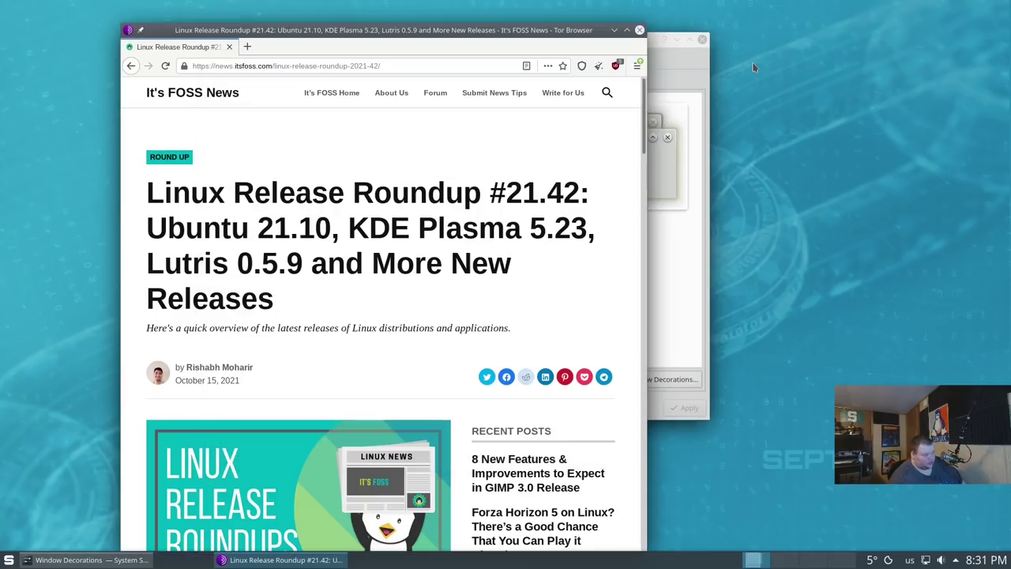
{"action": "left_click", "coordinate": [702, 32]}
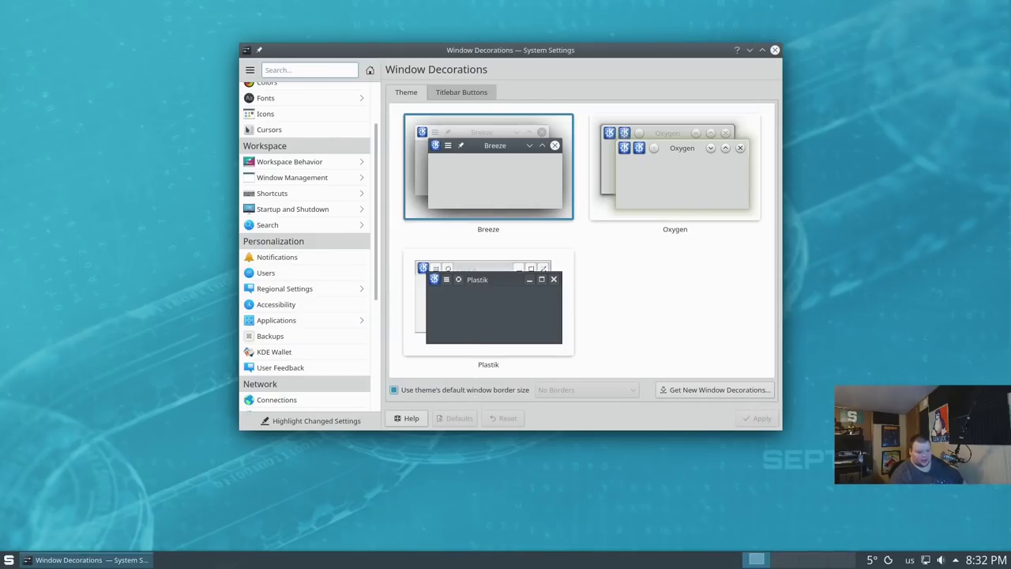
Change the desktop wallpaper to the futurePrototype image with the Debian swirl and close System Settings.
{"action": "right_click", "coordinate": [140, 176]}
{"action": "left_click", "coordinate": [161, 183]}
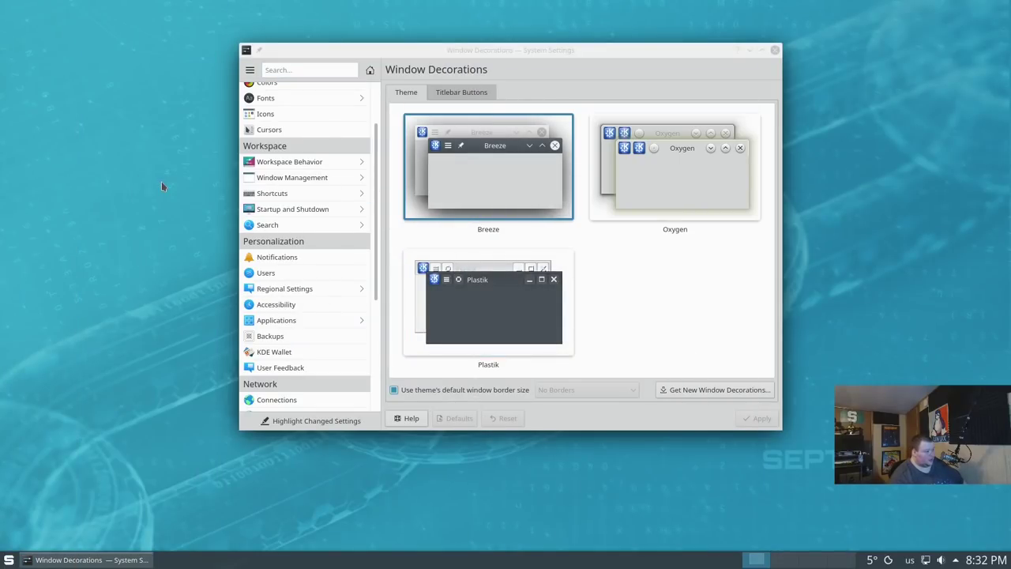
{"action": "left_click_drag", "start_coordinate": [217, 253], "coordinate": [557, 132]}
{"action": "scroll", "coordinate": [543, 274], "scroll_direction": "down", "scroll_amount": 1}
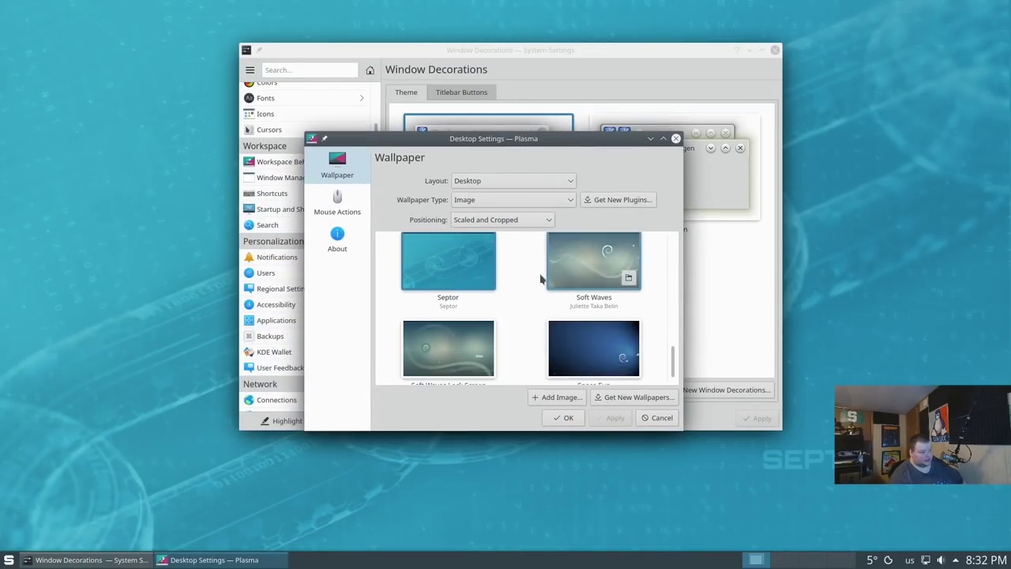
{"action": "scroll", "coordinate": [541, 276], "scroll_direction": "up", "scroll_amount": 2}
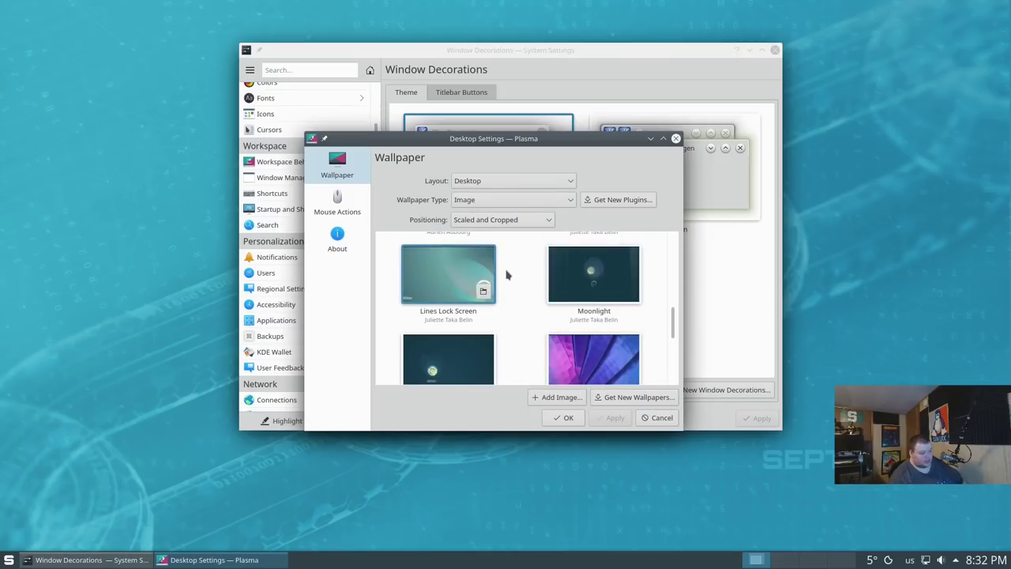
{"action": "scroll", "coordinate": [517, 277], "scroll_direction": "up", "scroll_amount": 3}
{"action": "scroll", "coordinate": [511, 273], "scroll_direction": "up", "scroll_amount": 1}
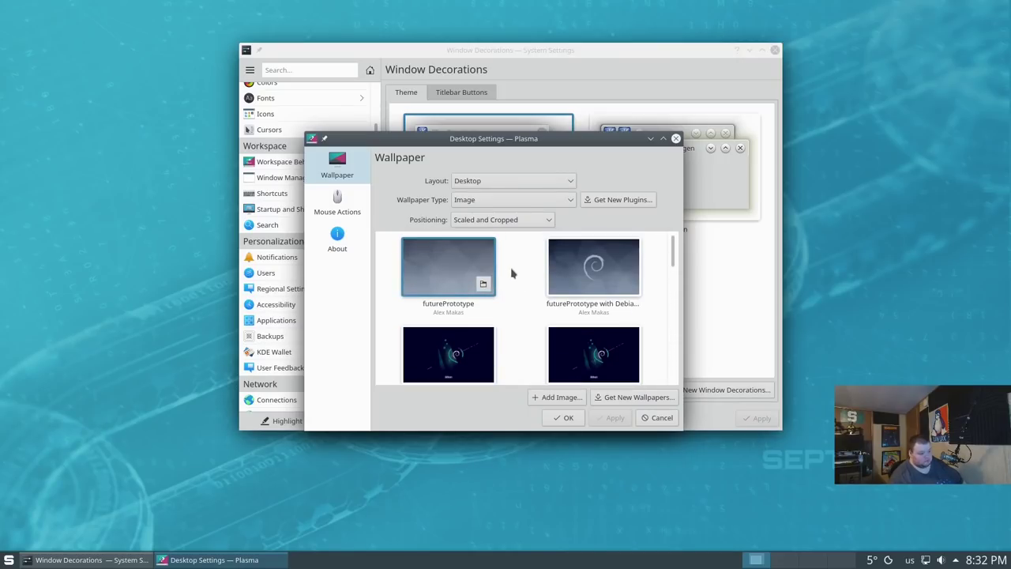
{"action": "left_click", "coordinate": [590, 269]}
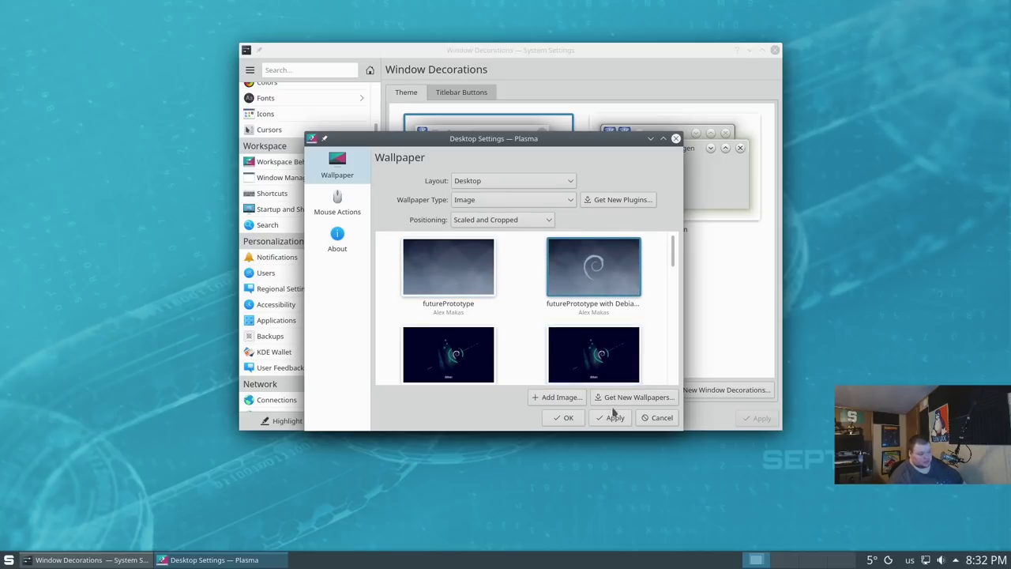
{"action": "left_click", "coordinate": [612, 418]}
{"action": "left_click", "coordinate": [568, 417]}
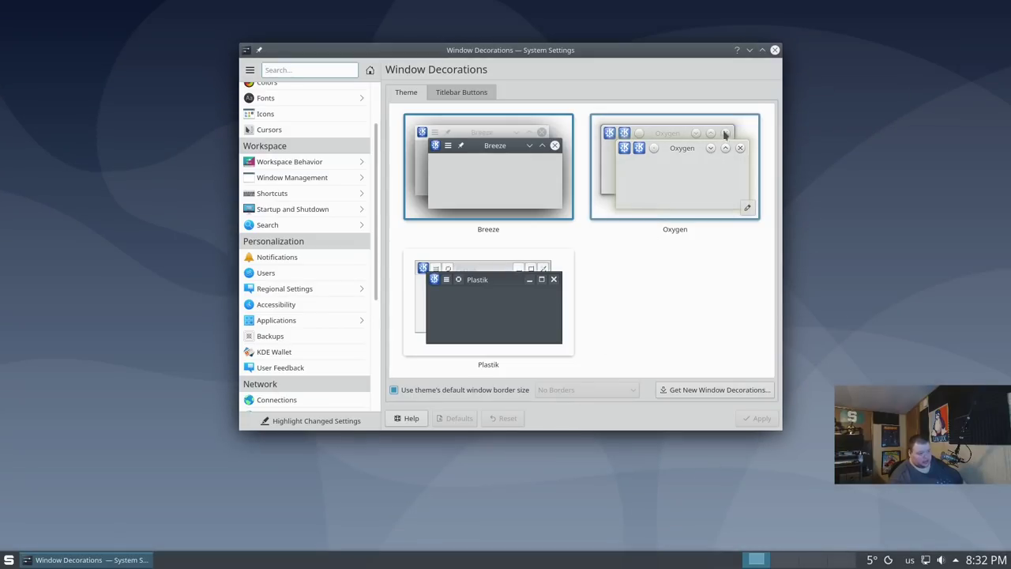
{"action": "left_click", "coordinate": [774, 50]}
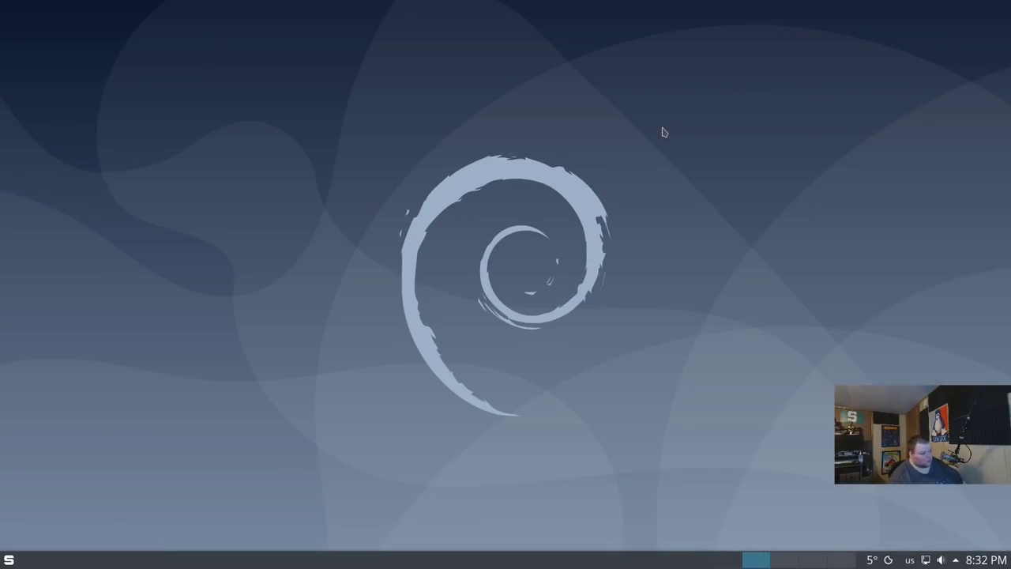